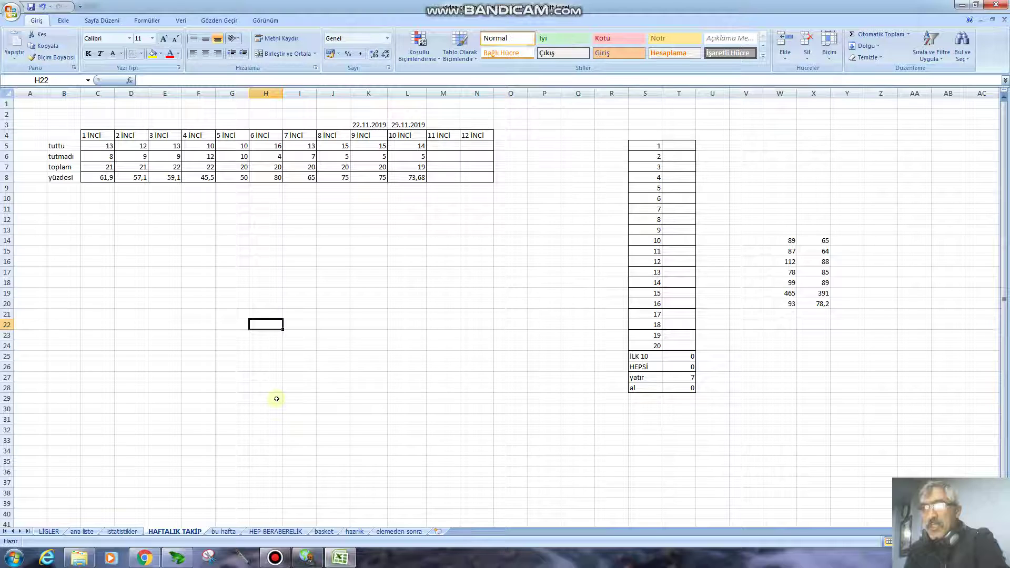
Review the list of leagues to follow and their total team count on the LİGLER sheet
{"action": "left_click", "coordinate": [49, 532]}
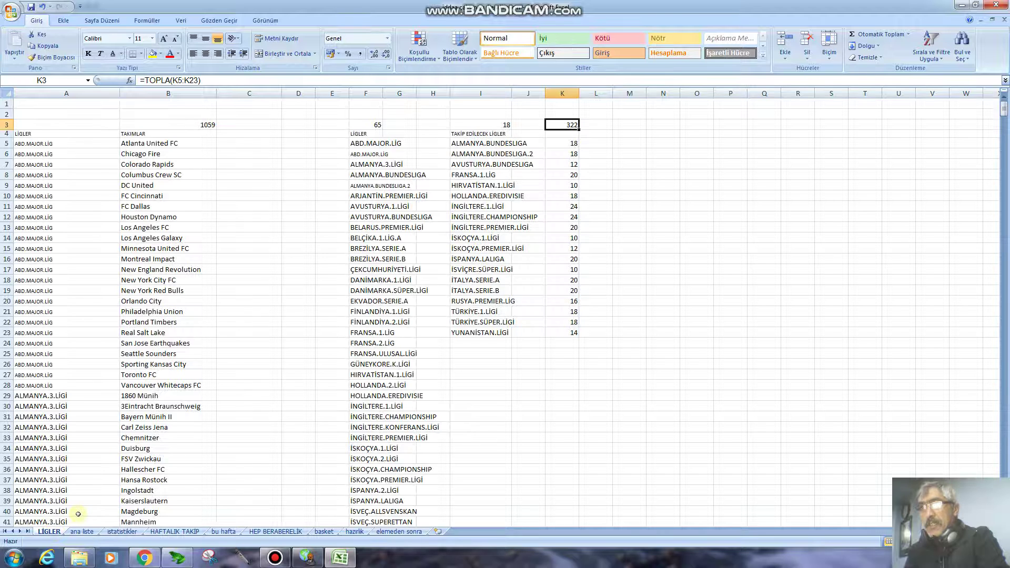
{"action": "left_click", "coordinate": [489, 126]}
{"action": "left_click_drag", "start_coordinate": [480, 143], "coordinate": [474, 332]}
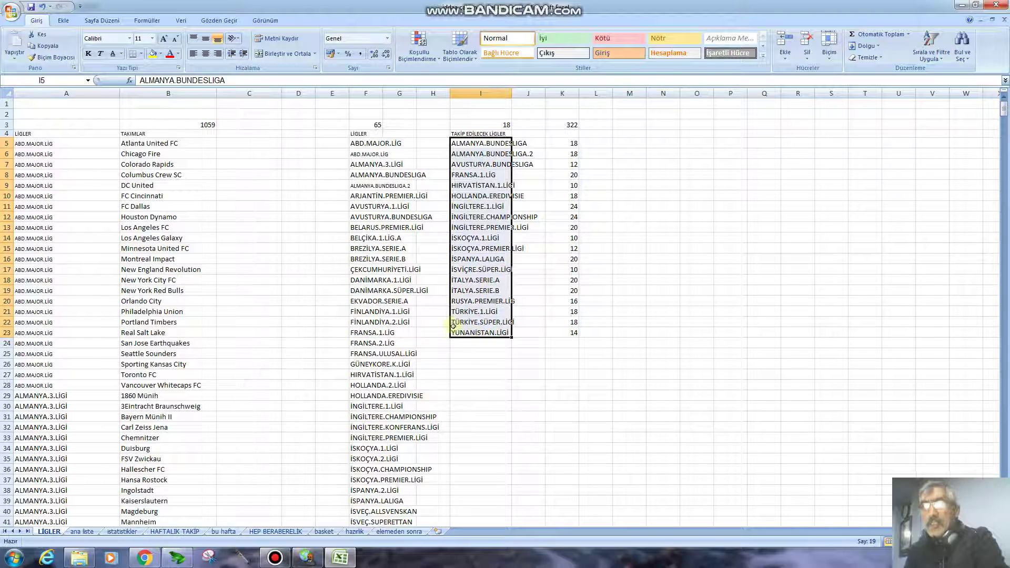
{"action": "left_click", "coordinate": [574, 125]}
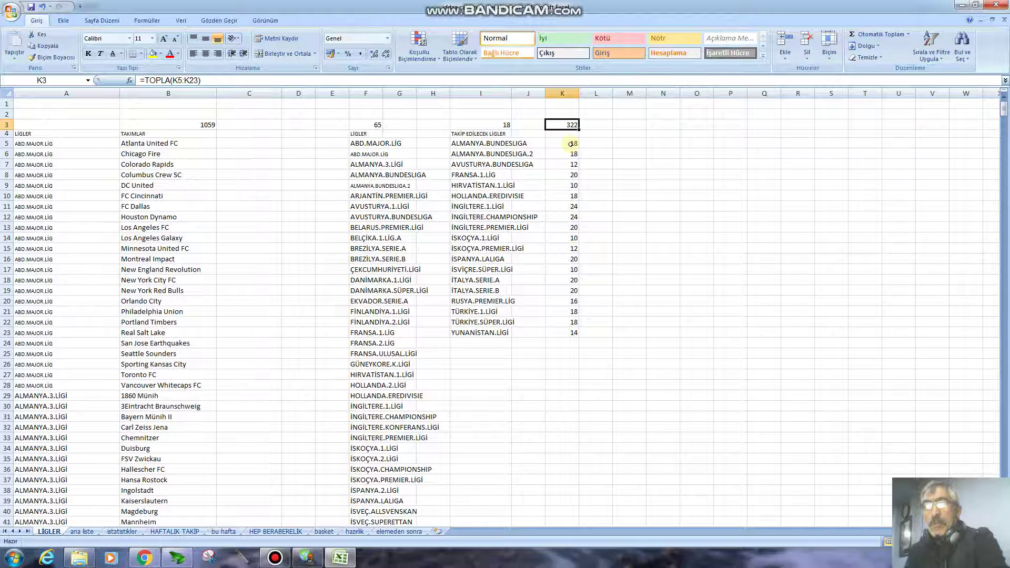
On the ana liste sheet, view the league choices offered for the first empty match row, 2382
{"action": "key", "text": "ctrl+Page_Down"}
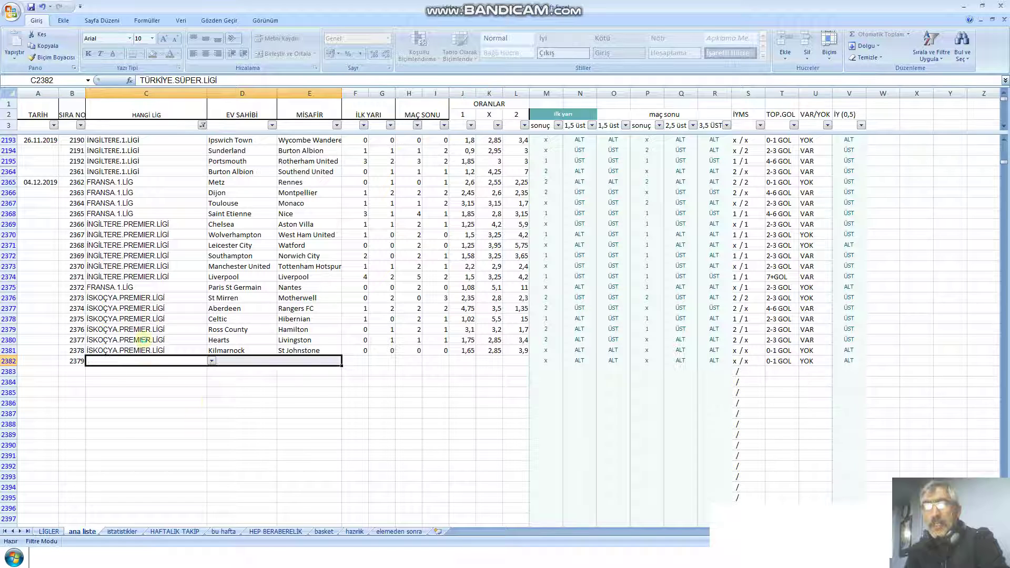
{"action": "key", "text": "Down"}
{"action": "key", "text": "Down"}
{"action": "key", "text": "Down"}
{"action": "key", "text": "Down"}
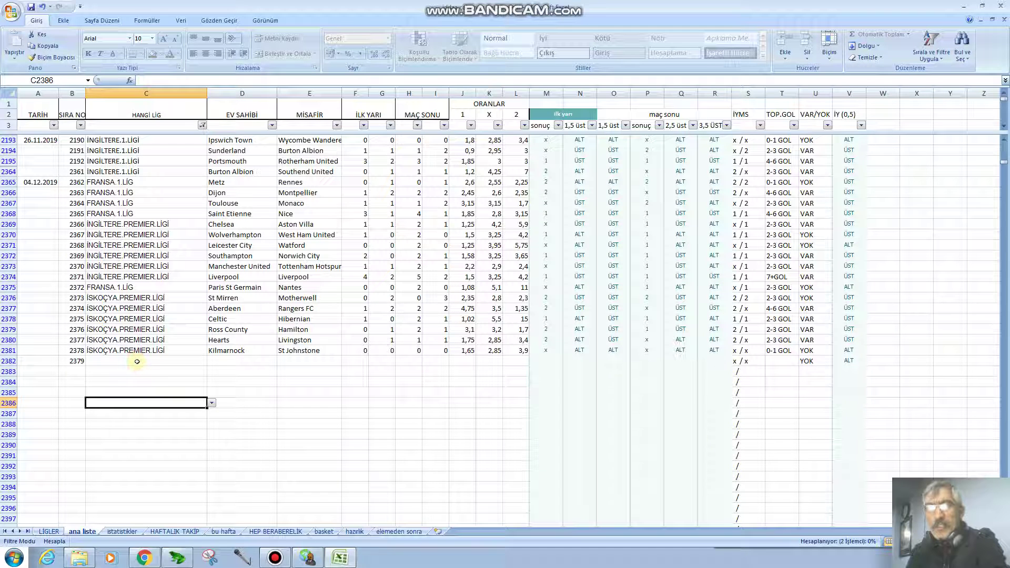
{"action": "key", "text": "Up"}
{"action": "key", "text": "Up"}
{"action": "key", "text": "Up"}
{"action": "key", "text": "Up"}
{"action": "left_click", "coordinate": [211, 361]}
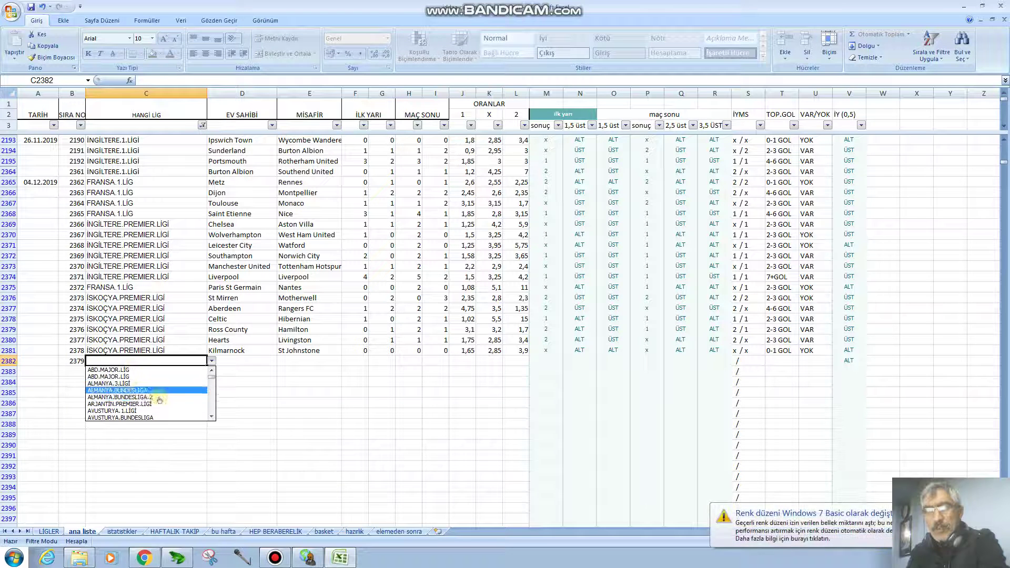
{"action": "left_click", "coordinate": [257, 381]}
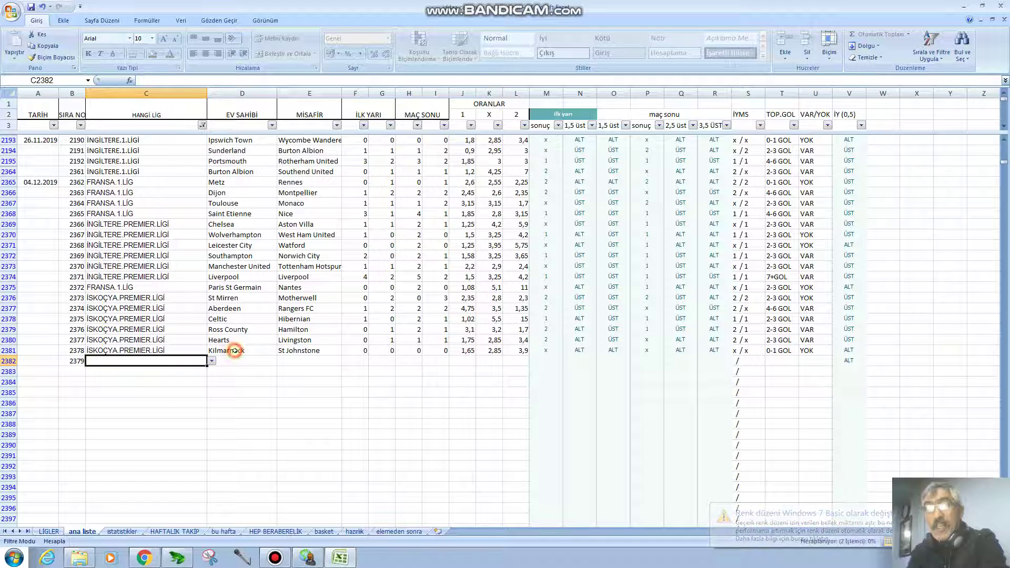
Check the home team choices and the 1, X, 2 odds of the Kilmarnock match in row 2381
{"action": "left_click", "coordinate": [235, 351]}
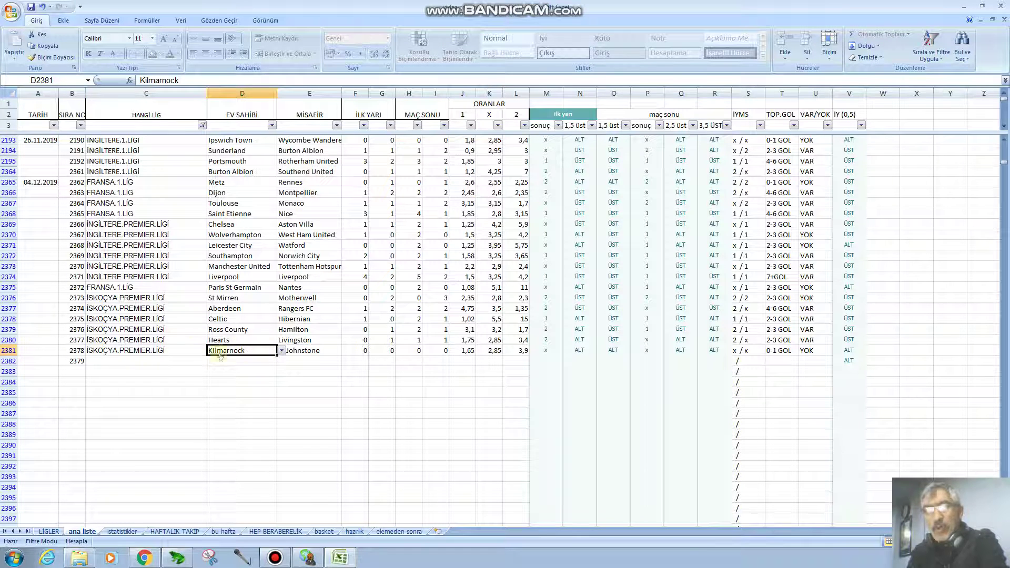
{"action": "left_click", "coordinate": [282, 352]}
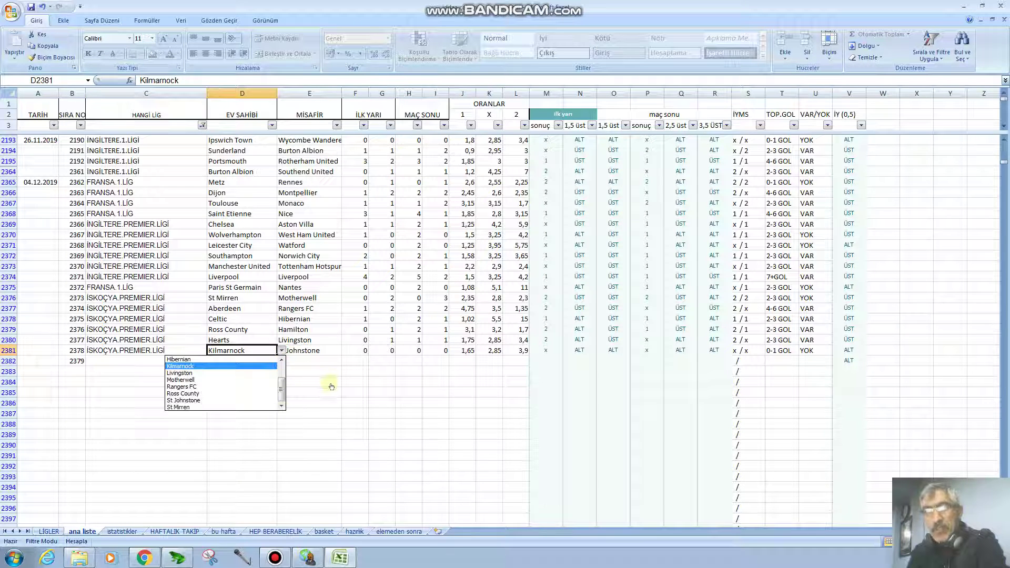
{"action": "left_click", "coordinate": [245, 355]}
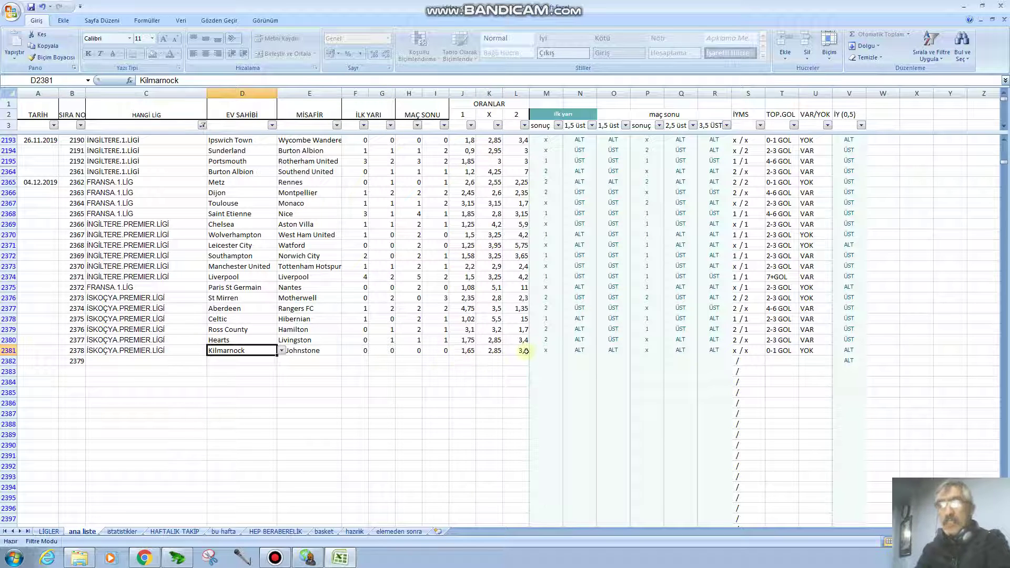
{"action": "left_click_drag", "start_coordinate": [466, 351], "coordinate": [518, 350]}
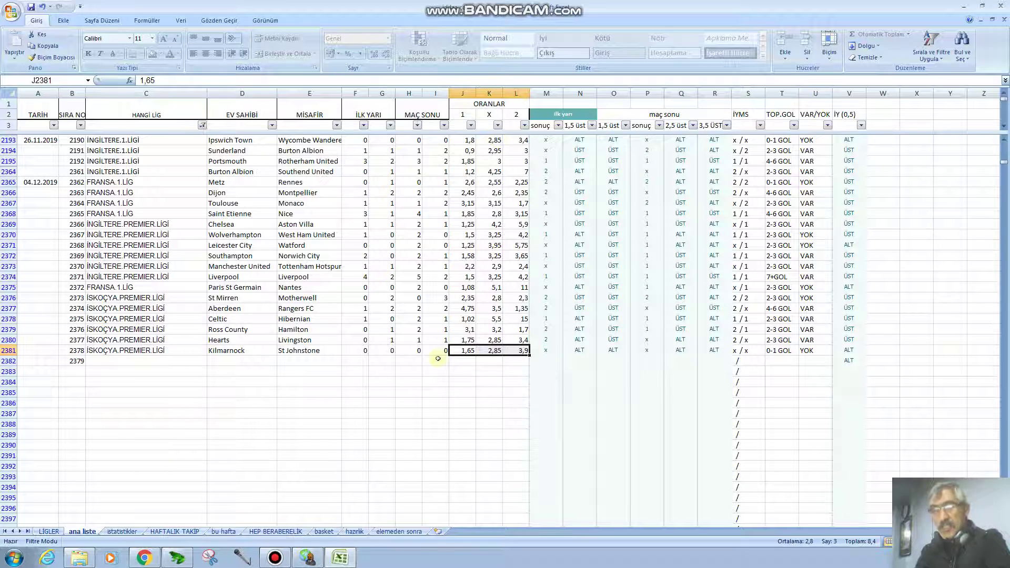
{"action": "left_click", "coordinate": [463, 350]}
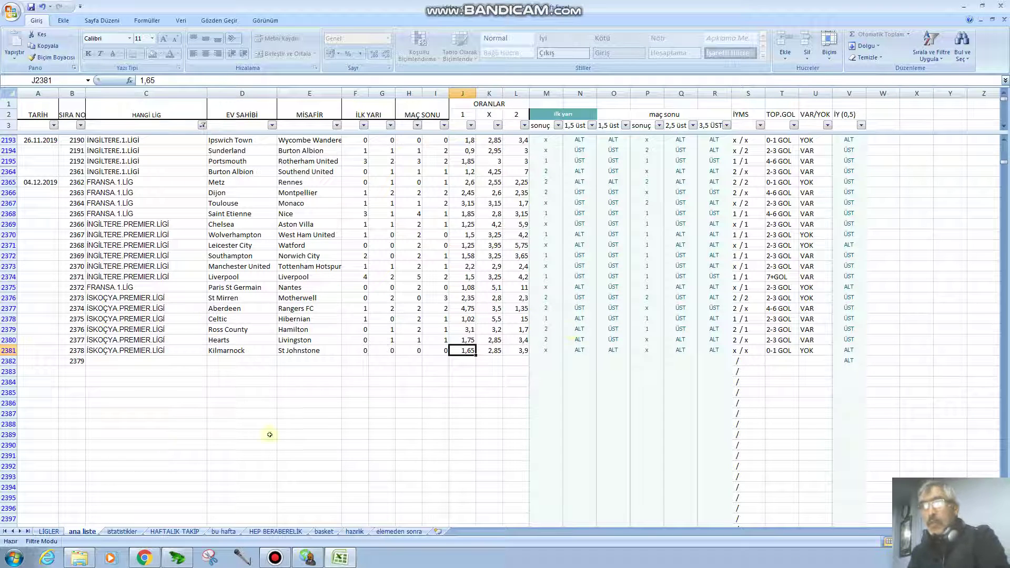
On the istatistikler sheet, examine the overall match count and the full-time result, 2,5 ÜST and VAR figures in the GENEL DURUM section
{"action": "left_click", "coordinate": [121, 531]}
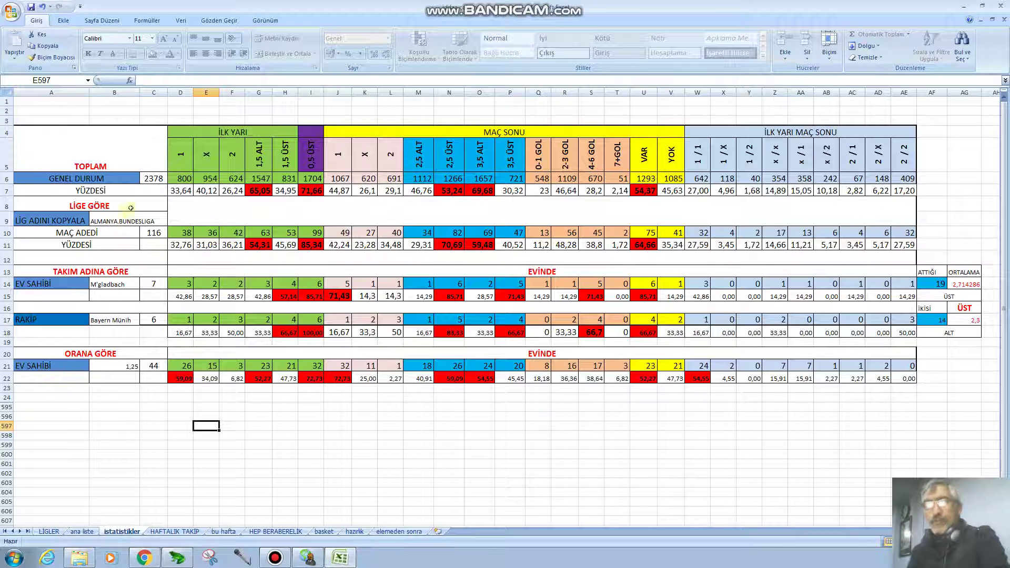
{"action": "left_click", "coordinate": [151, 180]}
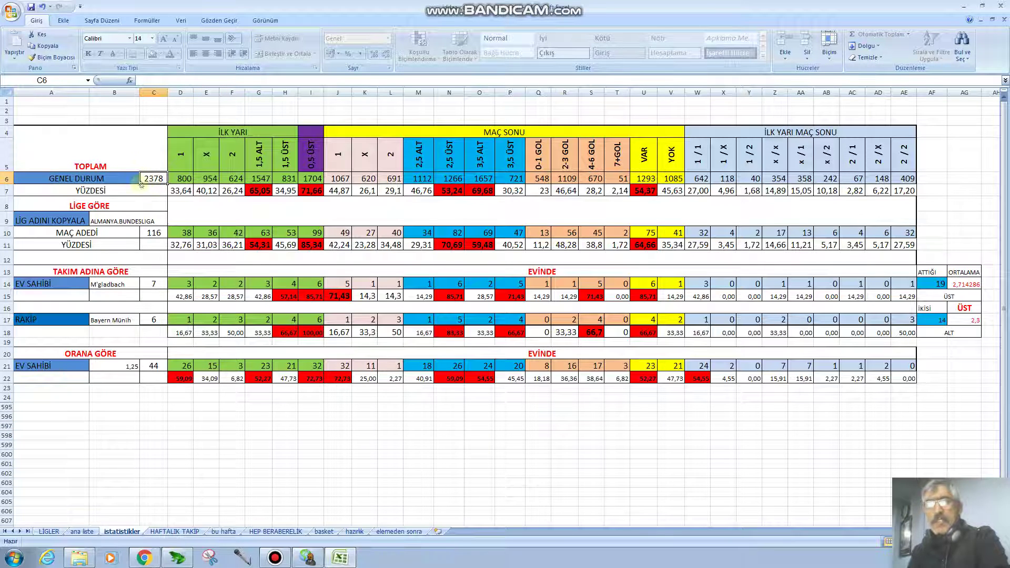
{"action": "left_click", "coordinate": [337, 178]}
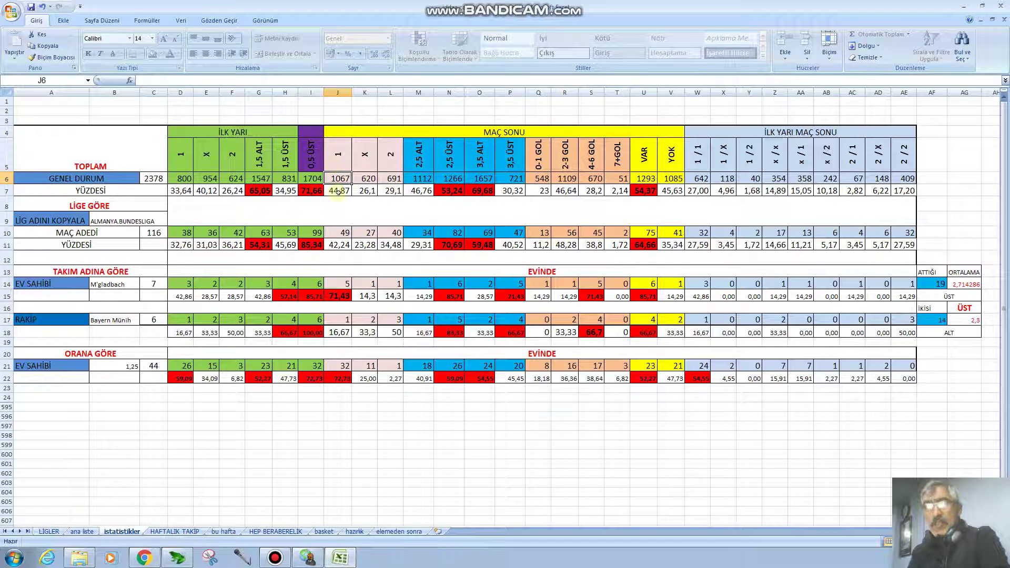
{"action": "left_click", "coordinate": [367, 179]}
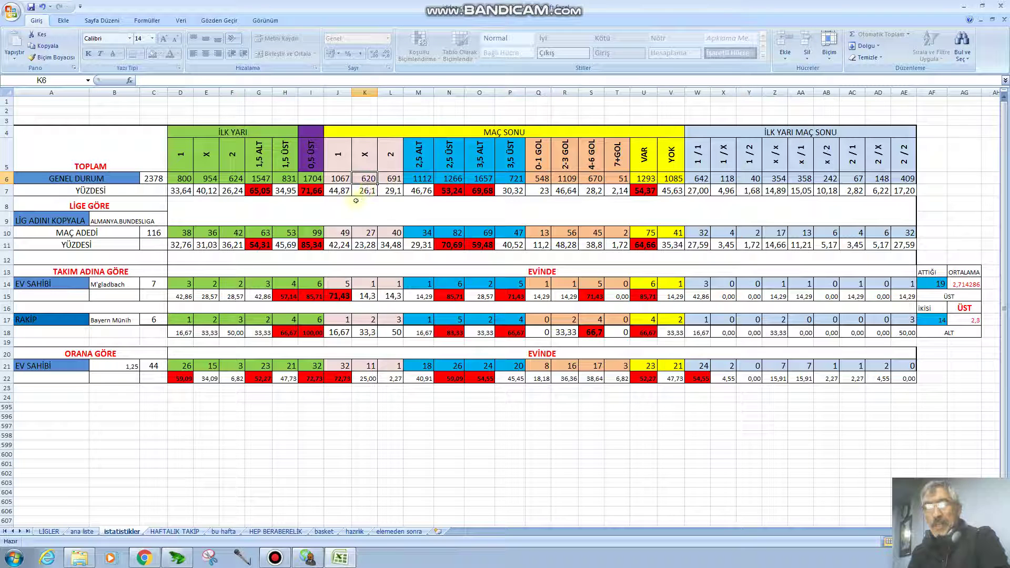
{"action": "left_click", "coordinate": [392, 179]}
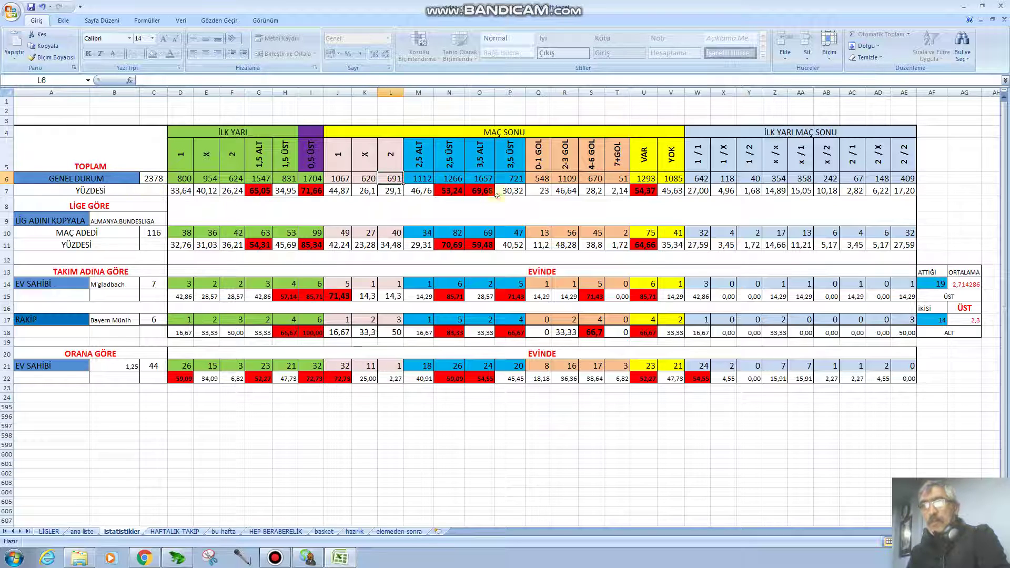
{"action": "left_click", "coordinate": [446, 177]}
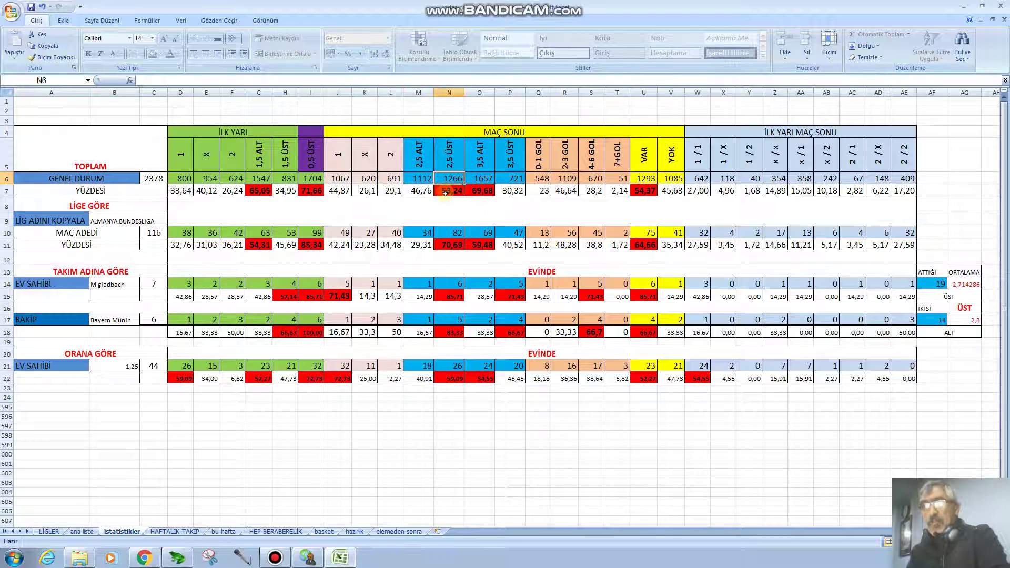
{"action": "left_click", "coordinate": [446, 192]}
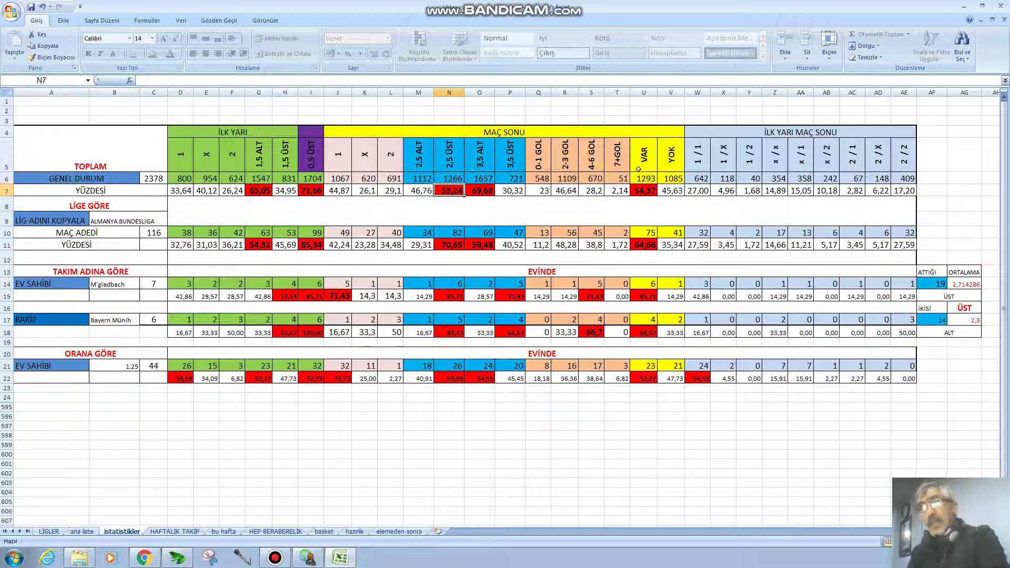
{"action": "left_click", "coordinate": [644, 191]}
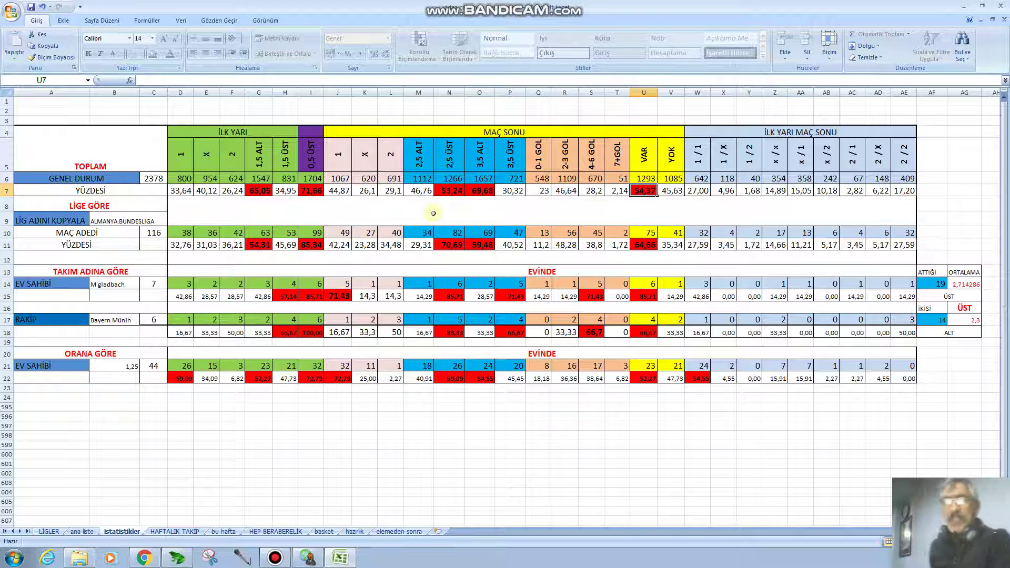
Examine the LİGE GÖRE statistics for ALMANYA.BUNDESLIGA, including match count, home wins and the 2,5 ÜST percentage
{"action": "left_click", "coordinate": [108, 221]}
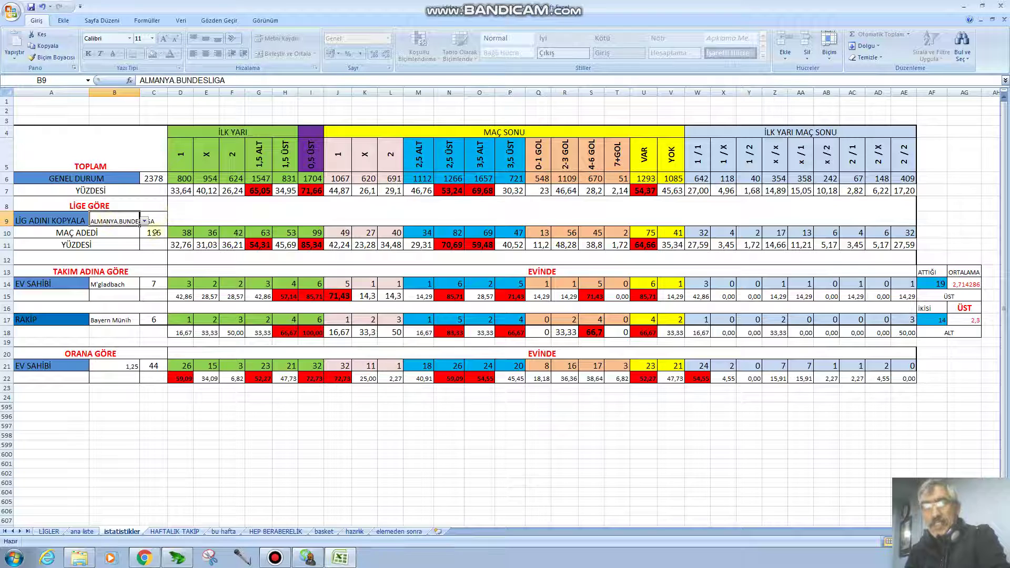
{"action": "left_click", "coordinate": [149, 260]}
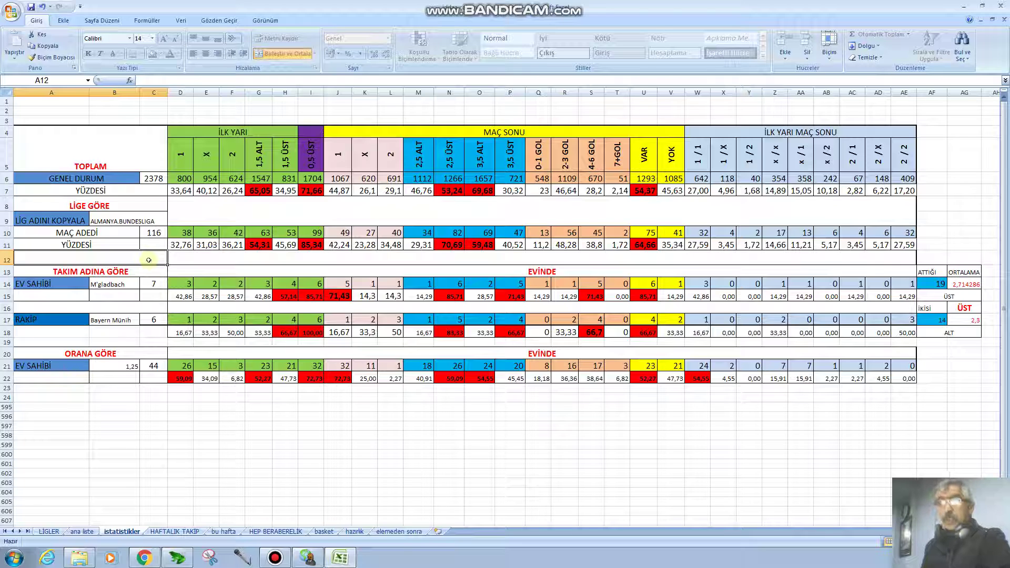
{"action": "left_click", "coordinate": [150, 233]}
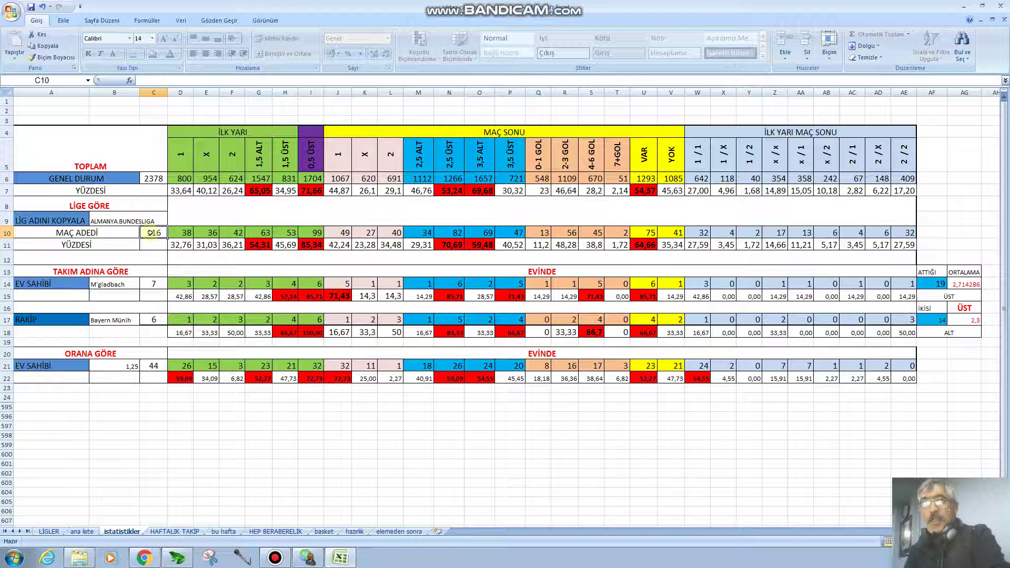
{"action": "left_click", "coordinate": [337, 234]}
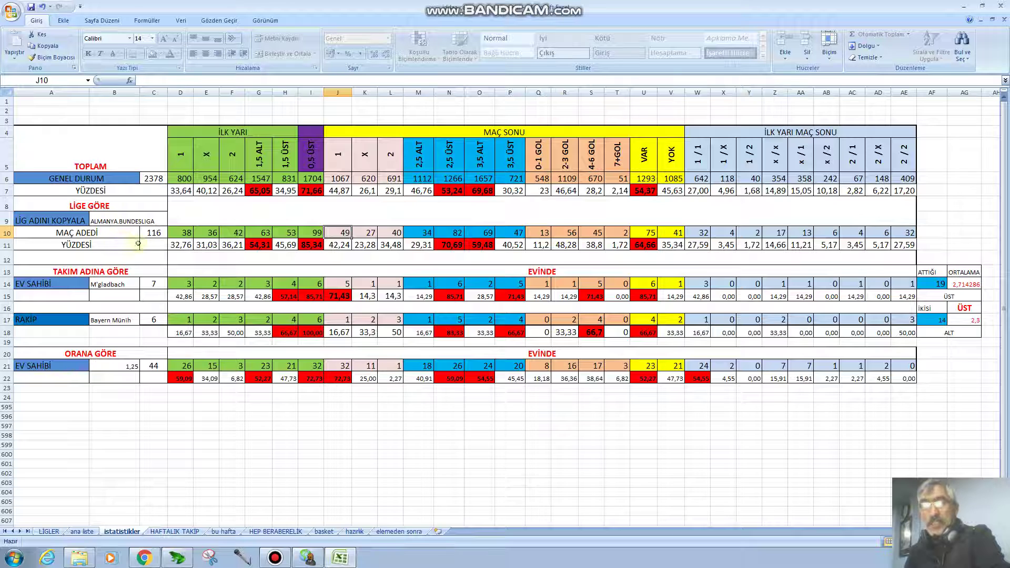
{"action": "left_click", "coordinate": [448, 233]}
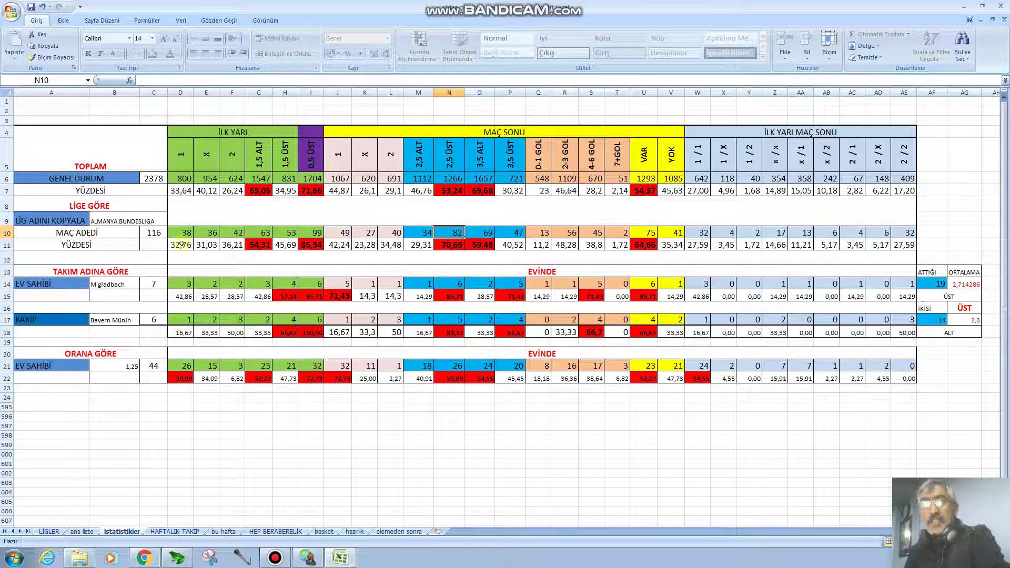
{"action": "left_click", "coordinate": [449, 245]}
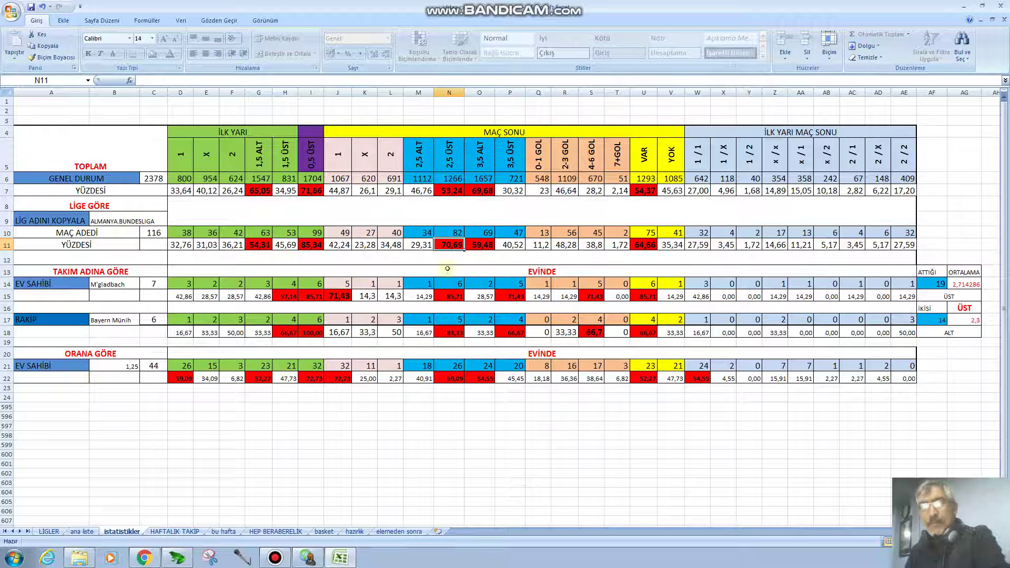
{"action": "left_click", "coordinate": [449, 247]}
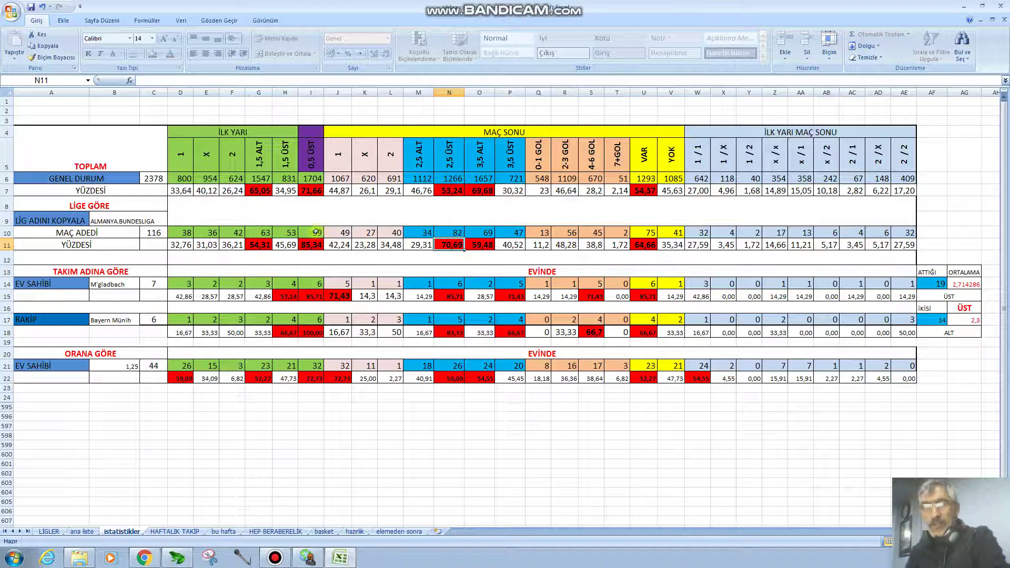
Examine the TAKIM ADINA GÖRE pairing and the home team's match count, home wins, 2,5 ÜST and 4-6 GOL figures
{"action": "left_click", "coordinate": [120, 284]}
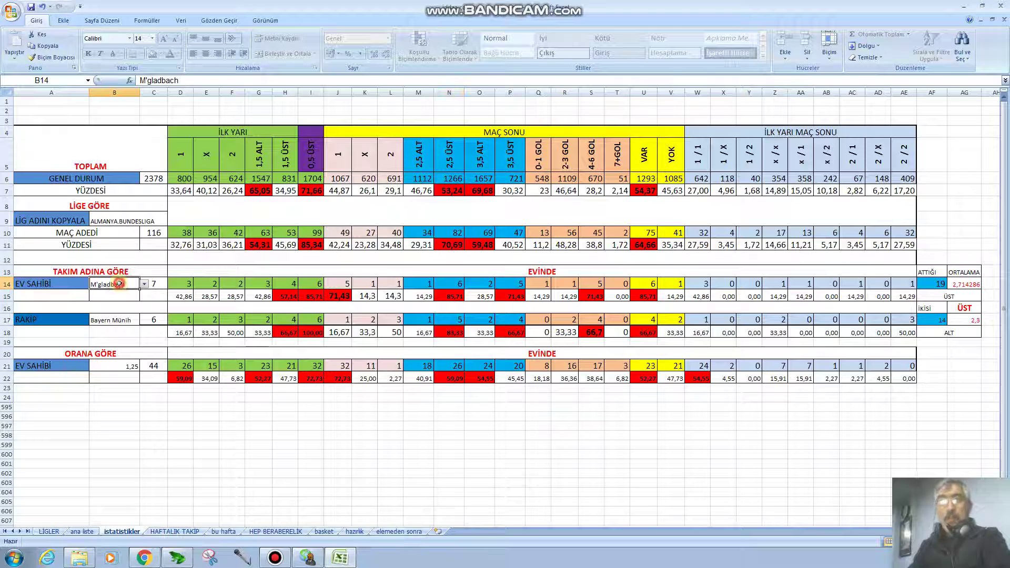
{"action": "left_click", "coordinate": [113, 320]}
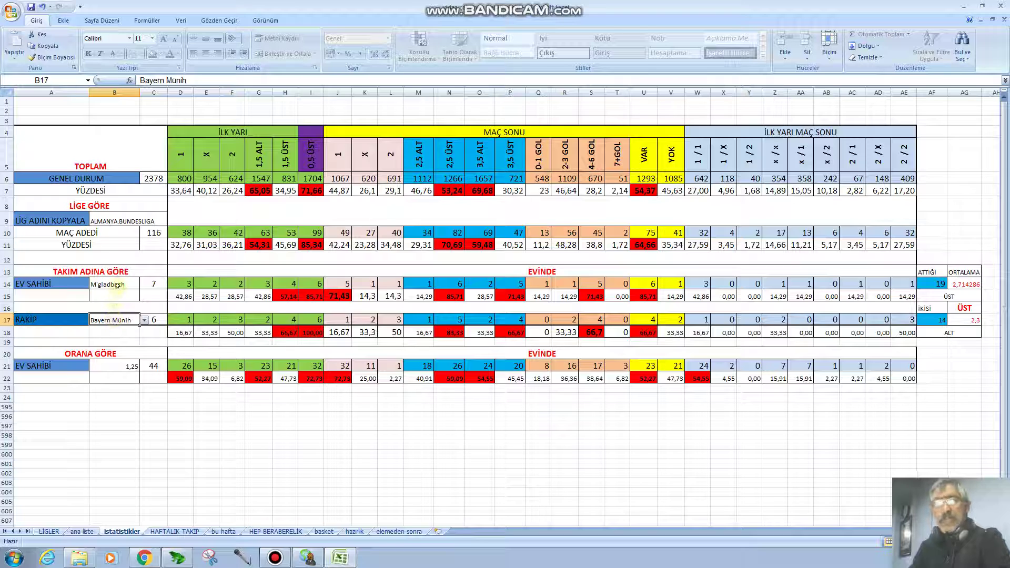
{"action": "left_click", "coordinate": [118, 285]}
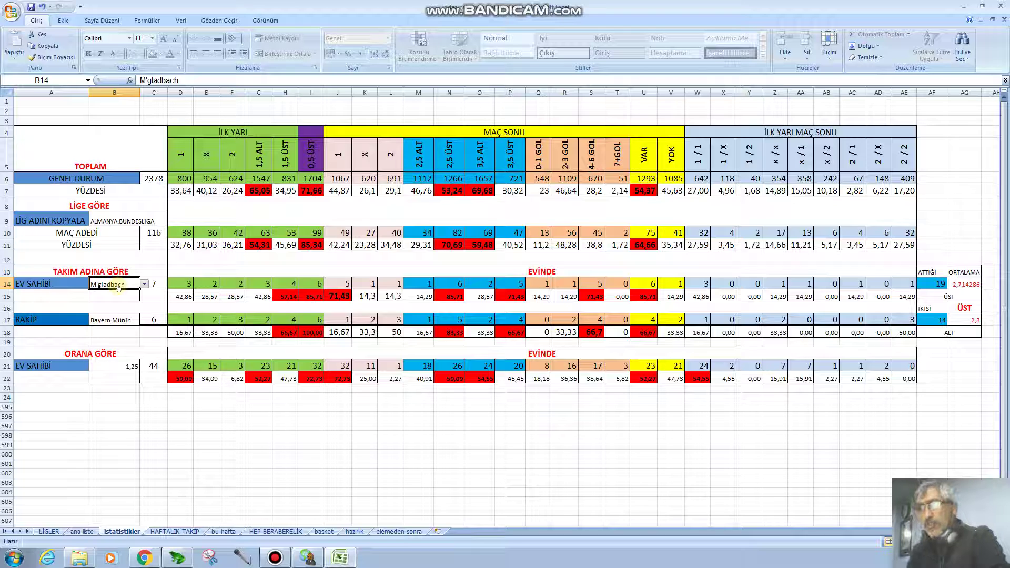
{"action": "left_click", "coordinate": [157, 288]}
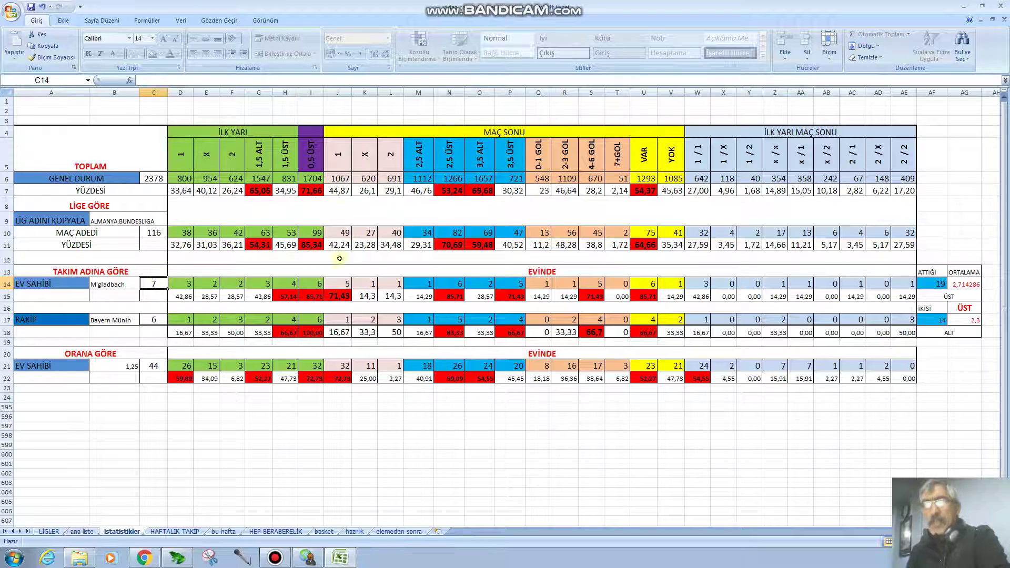
{"action": "left_click", "coordinate": [340, 284]}
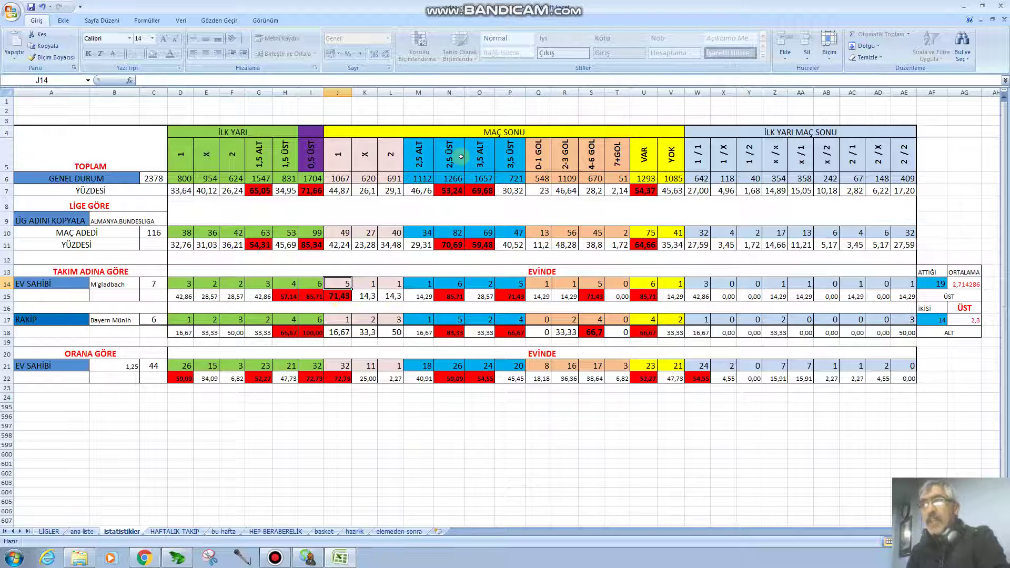
{"action": "left_click", "coordinate": [453, 286]}
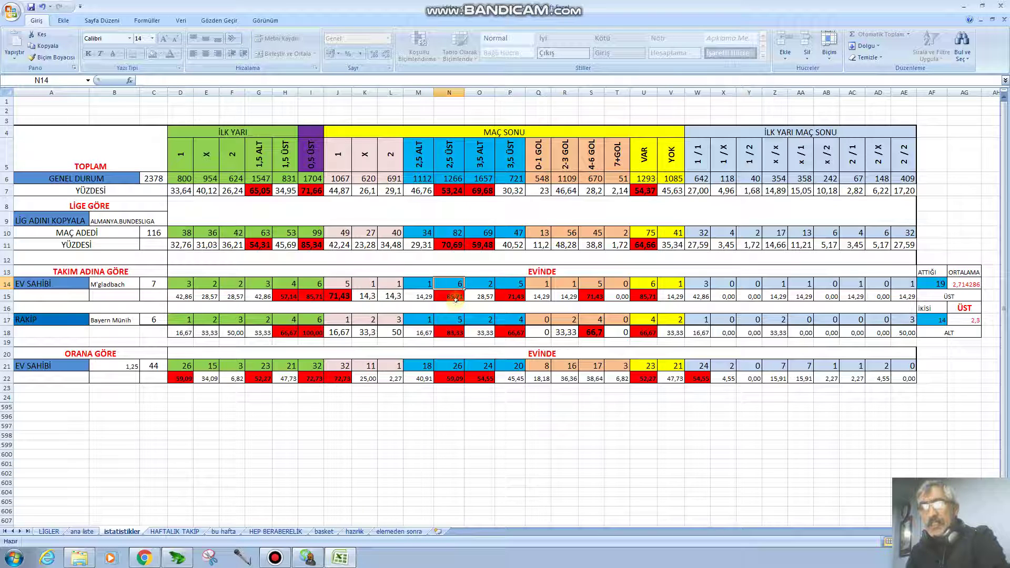
{"action": "left_click", "coordinate": [456, 292]}
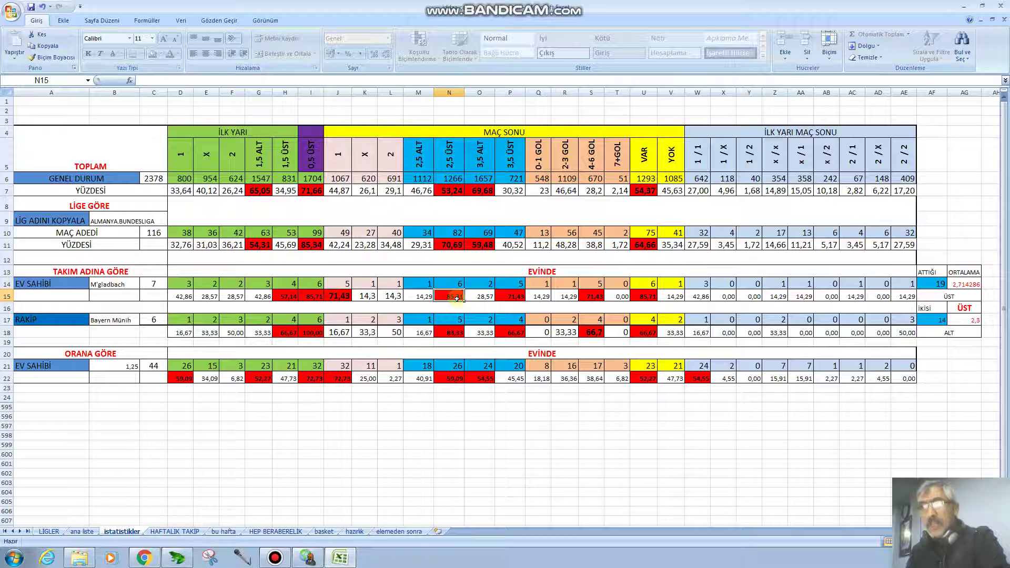
{"action": "left_click", "coordinate": [593, 296]}
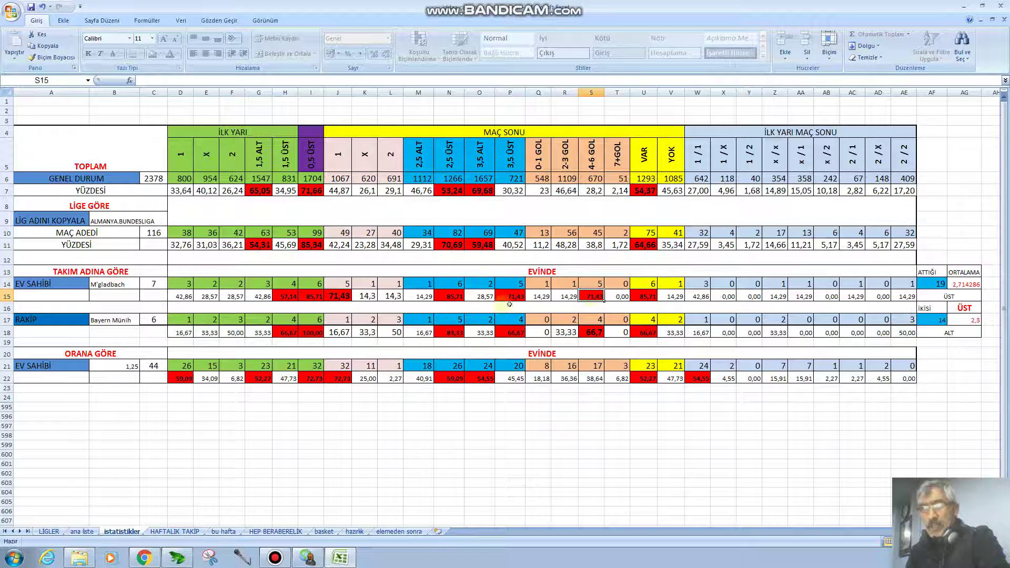
Check the home team's match count in TAKIM ADINA GÖRE together with its ATTIĞI goals and ORTALAMA figures
{"action": "left_click", "coordinate": [147, 282]}
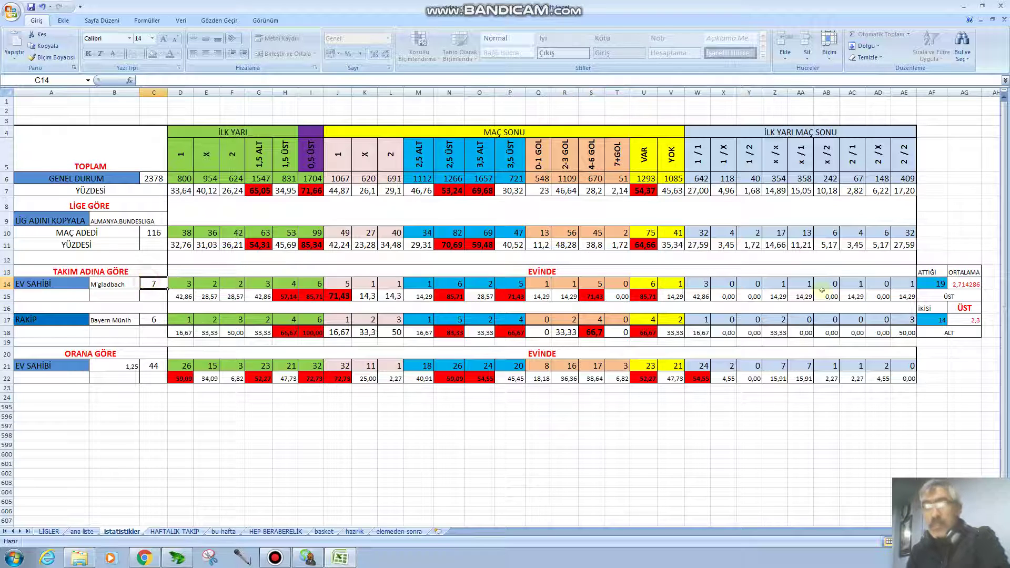
{"action": "left_click", "coordinate": [932, 284]}
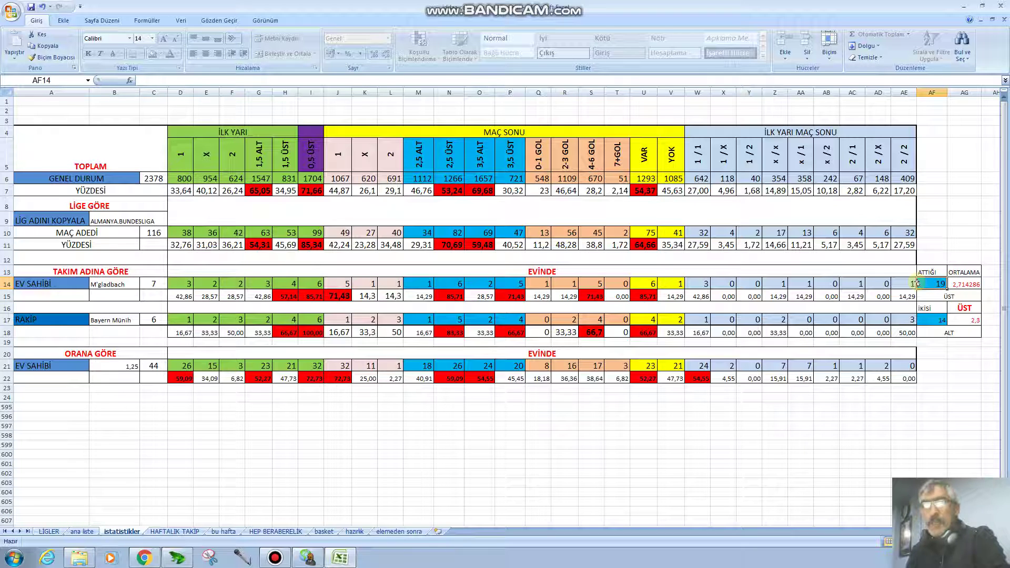
{"action": "left_click", "coordinate": [958, 286]}
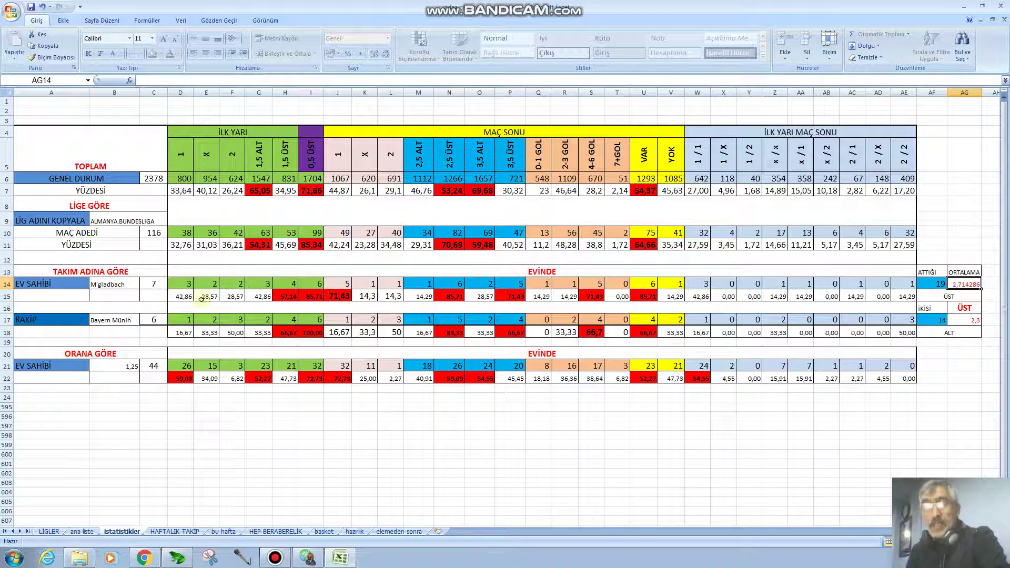
Examine the RAKİP row's match count, full-time 2 figure, and first-half 0,5 ÜST count and percentage
{"action": "left_click", "coordinate": [142, 319]}
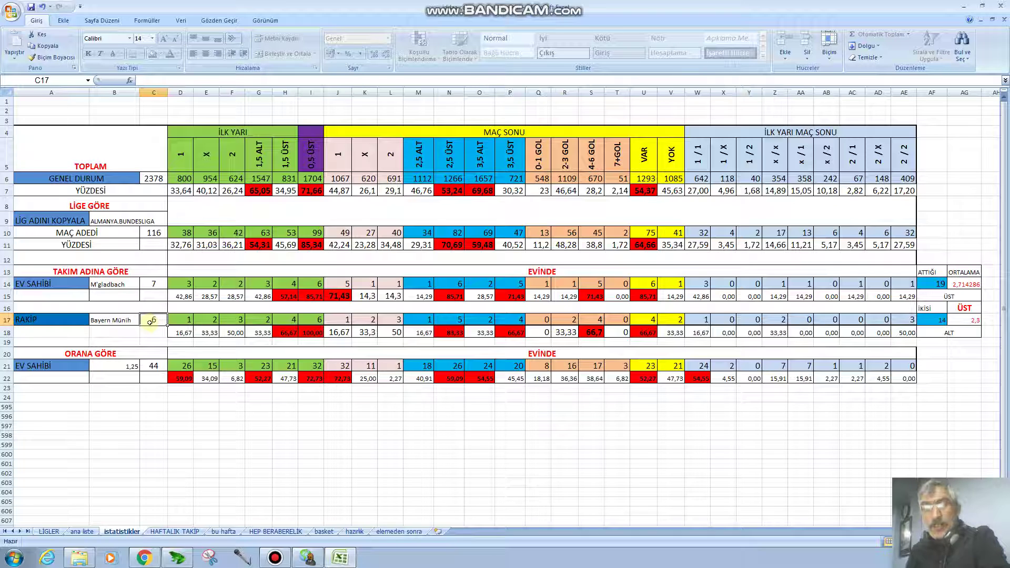
{"action": "left_click", "coordinate": [398, 320]}
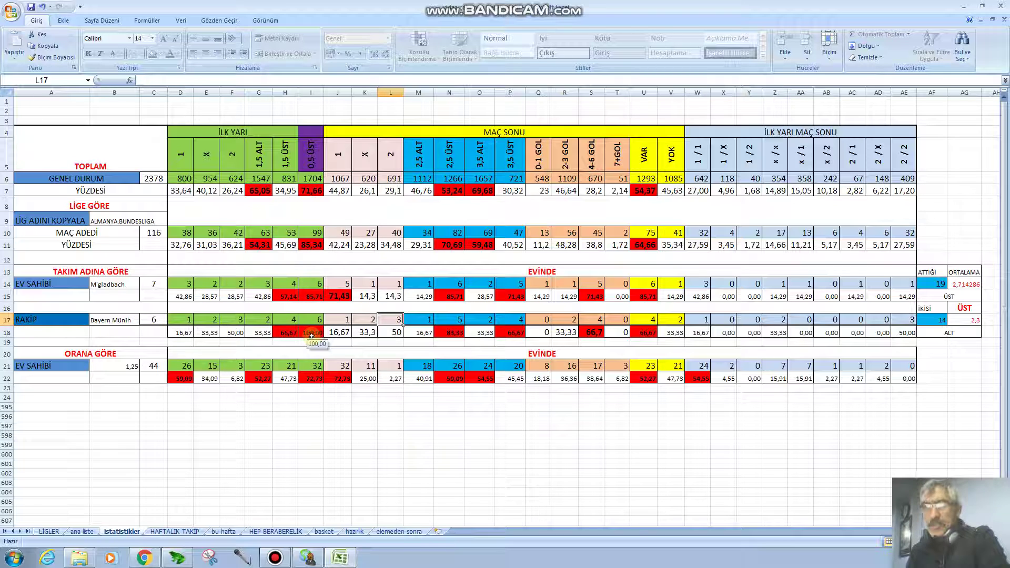
{"action": "left_click", "coordinate": [156, 322]}
{"action": "left_click", "coordinate": [312, 319]}
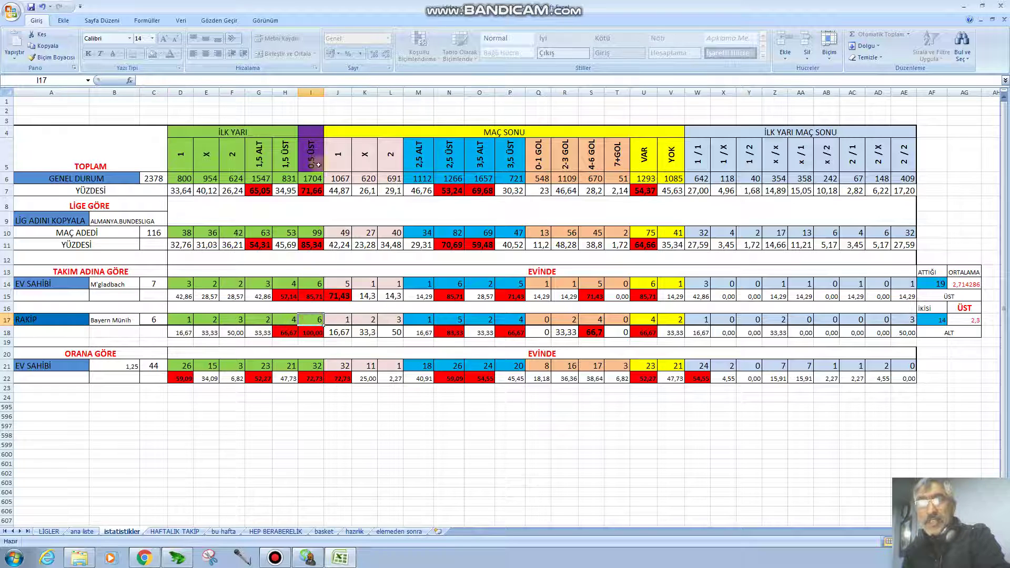
{"action": "left_click", "coordinate": [314, 333]}
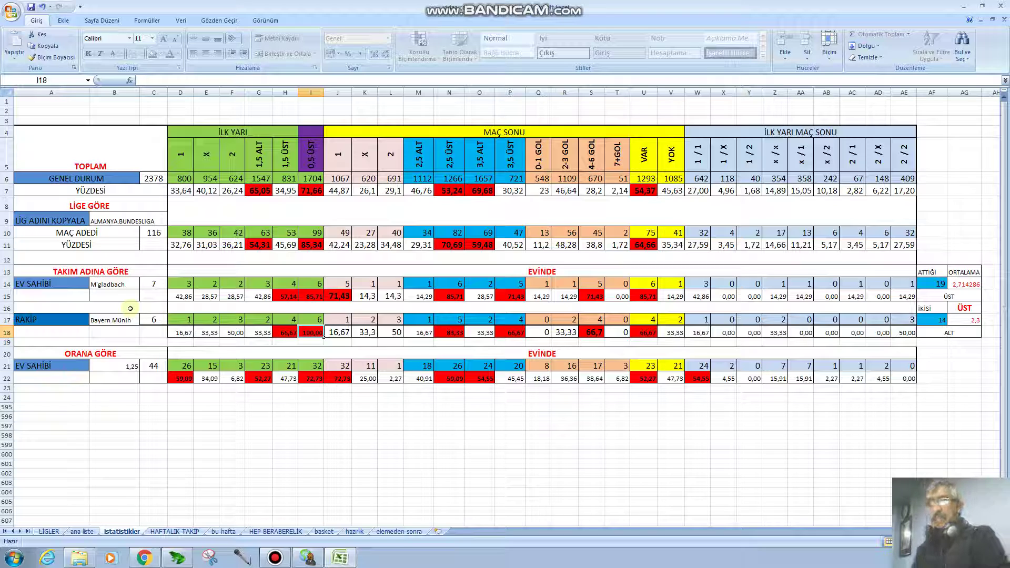
Compare the RAKİP match count with the İKİSİ goals figure and the average under ÜST
{"action": "left_click", "coordinate": [151, 320]}
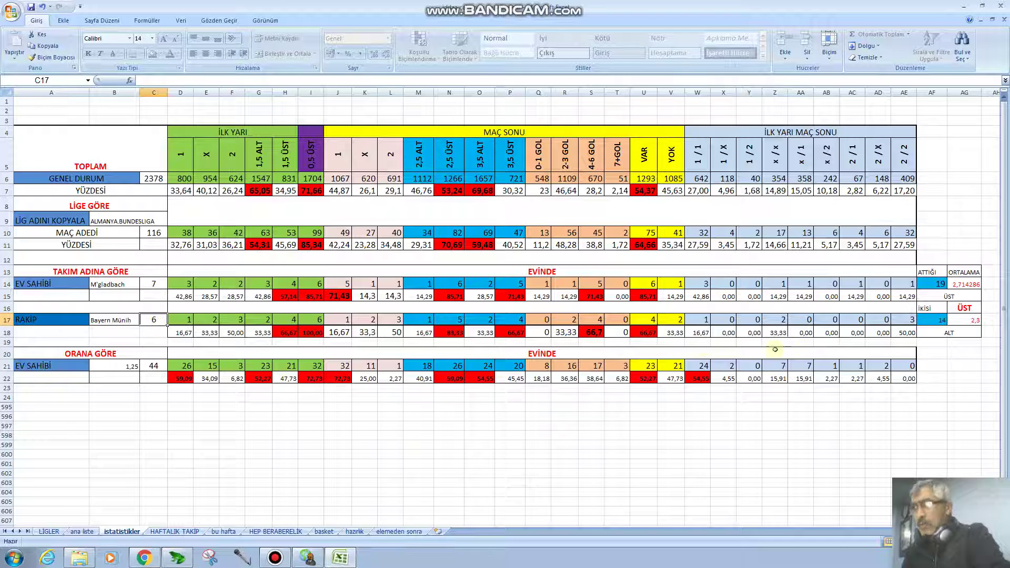
{"action": "left_click", "coordinate": [930, 320]}
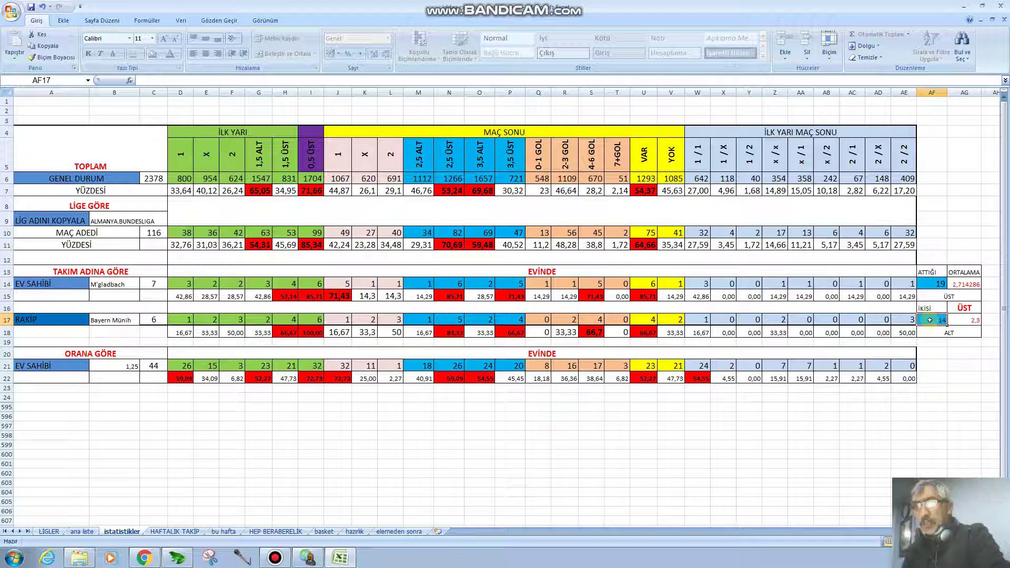
{"action": "left_click", "coordinate": [962, 321]}
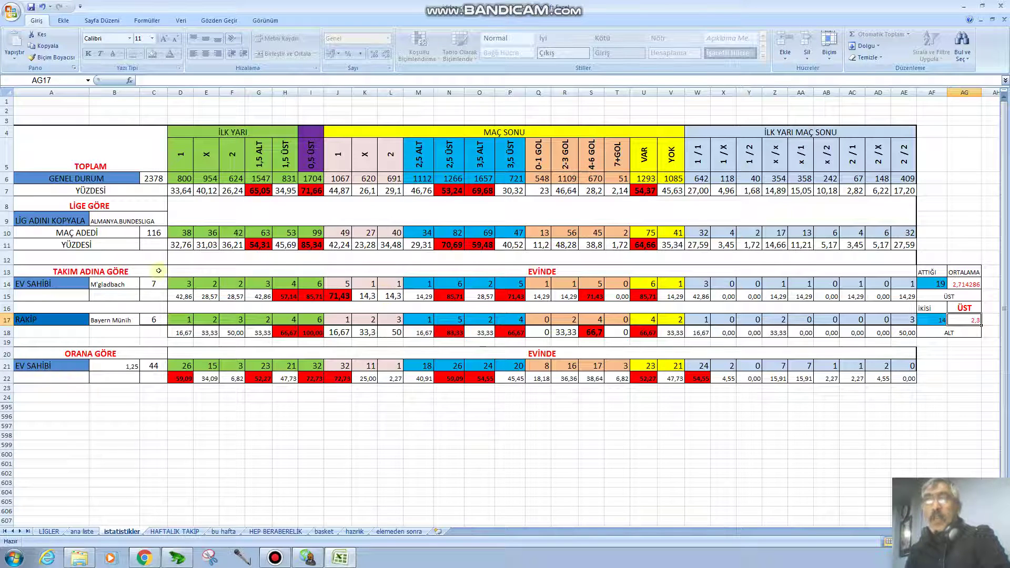
Set the EV SAHİBİ odds in the ORANA GÖRE section to 1,5
{"action": "left_click", "coordinate": [115, 367]}
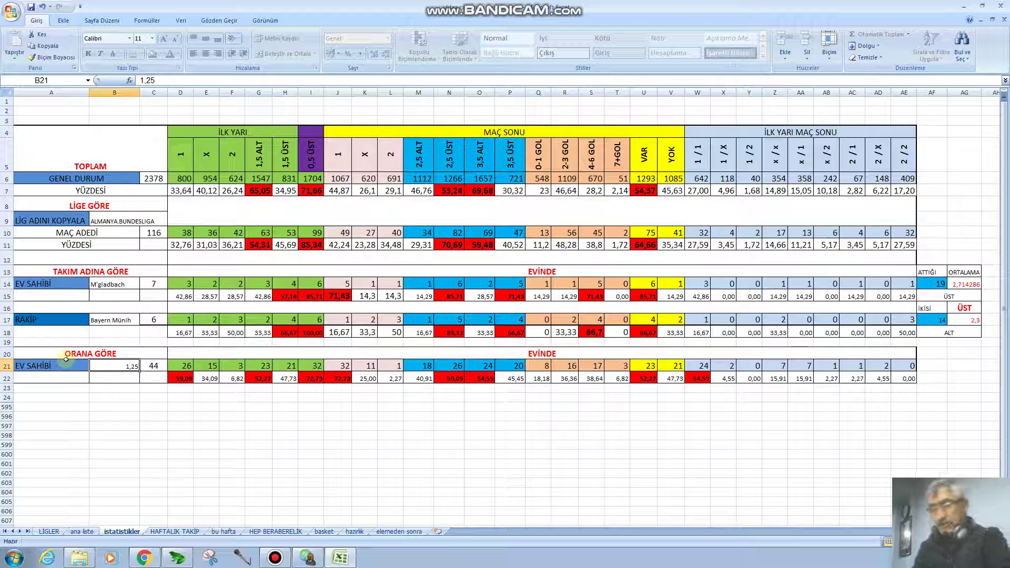
{"action": "type", "text": "1,5"}
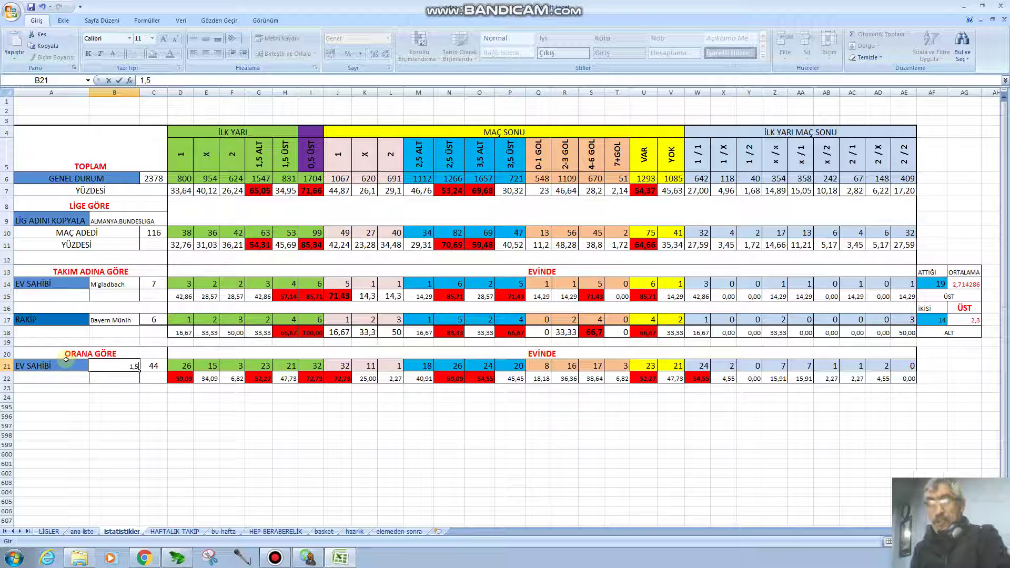
{"action": "key", "text": "Return"}
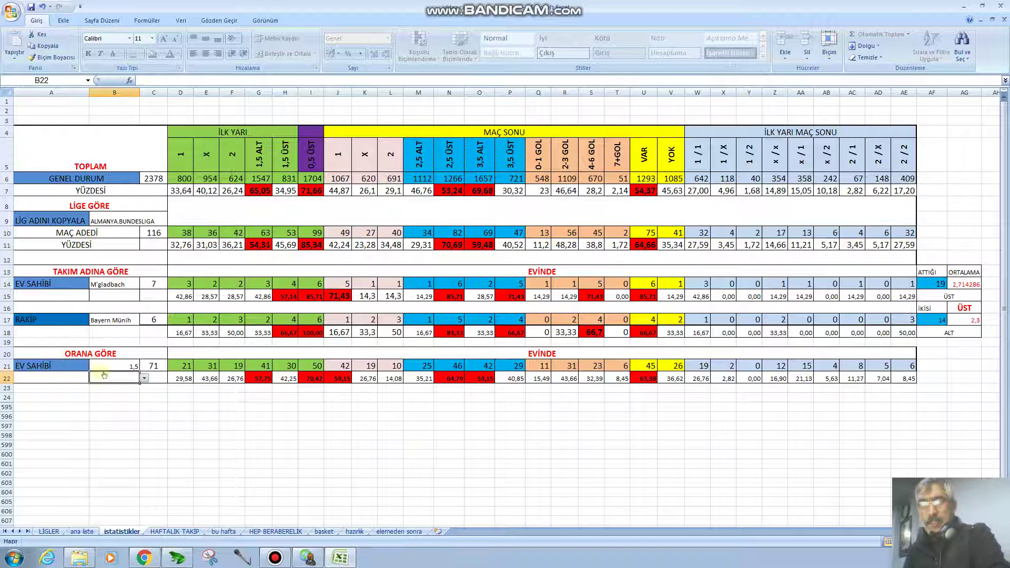
Examine the ORANA GÖRE match count and the full-time 1 and X figures for the entered home odds
{"action": "left_click", "coordinate": [153, 366]}
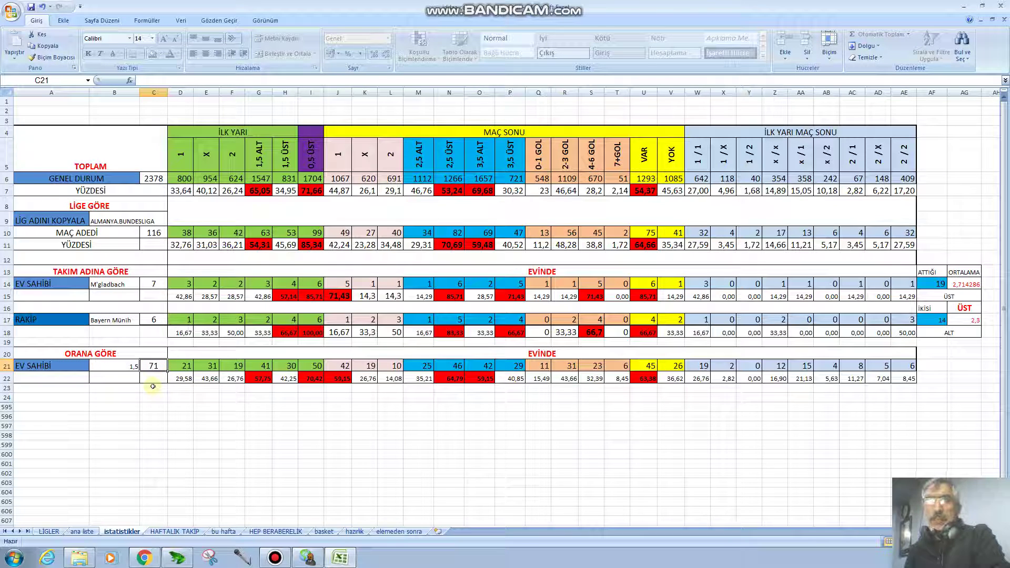
{"action": "left_click", "coordinate": [344, 367]}
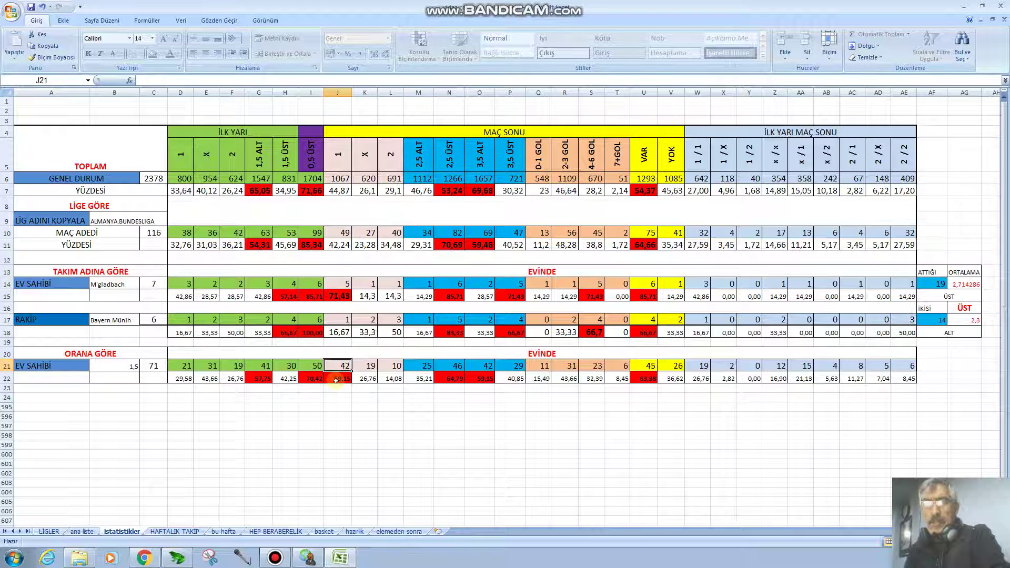
{"action": "left_click", "coordinate": [365, 370]}
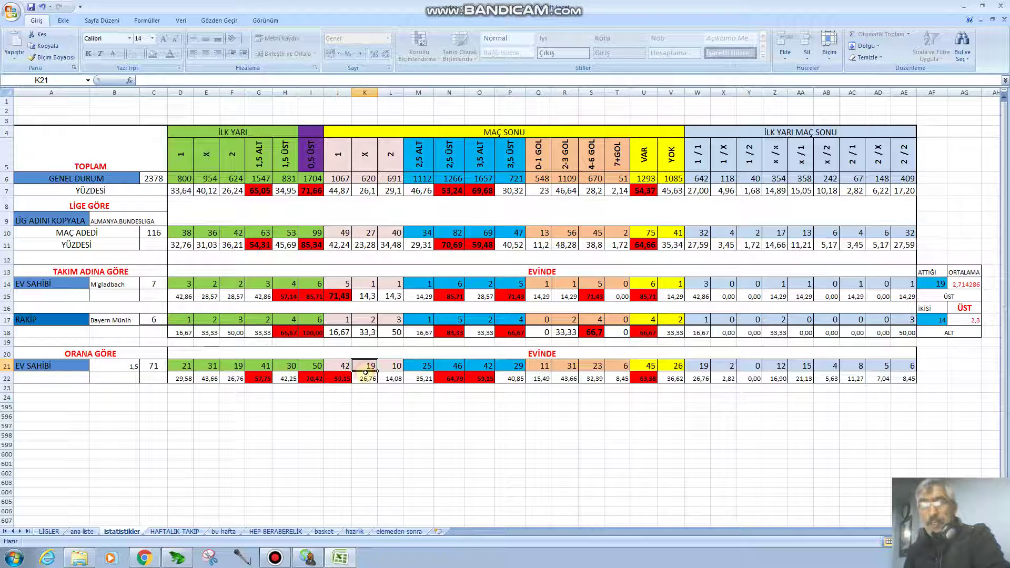
{"action": "left_click", "coordinate": [111, 366]}
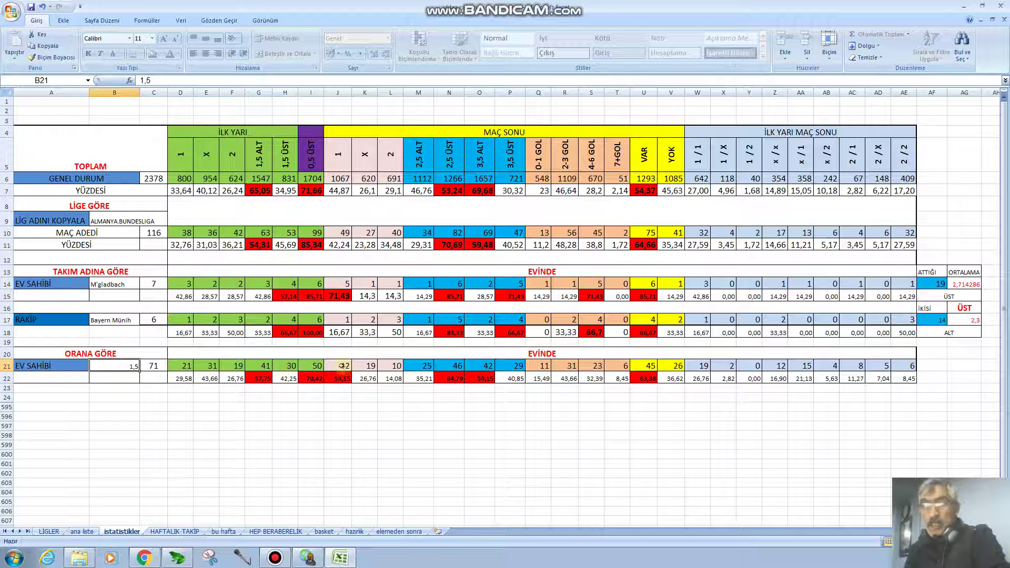
{"action": "left_click_drag", "start_coordinate": [341, 366], "coordinate": [362, 368]}
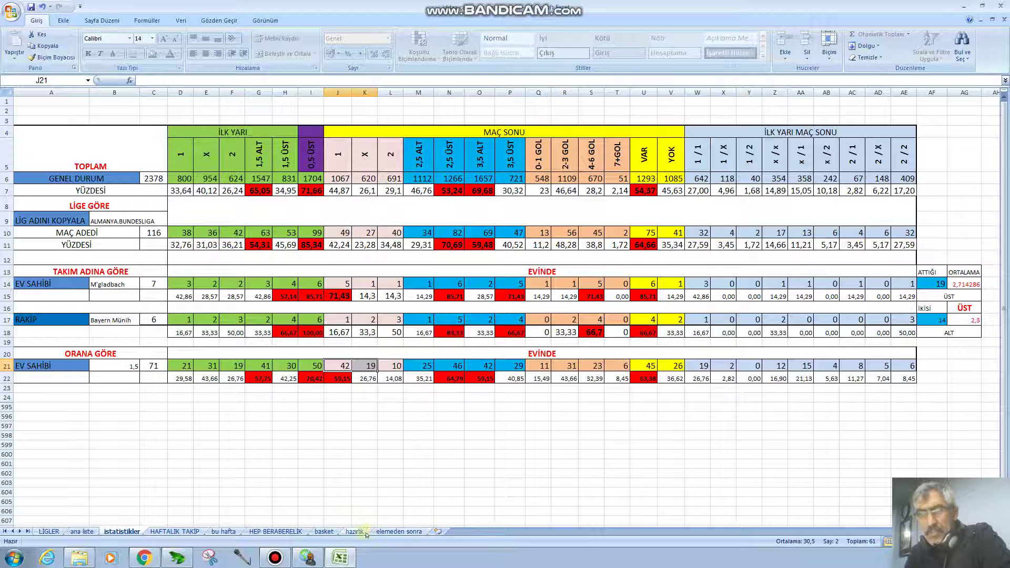
On the bu hafta sheet, review the first match's TAHMİN, the hepsi combined odds formula and individual ORAN values
{"action": "left_click", "coordinate": [233, 532]}
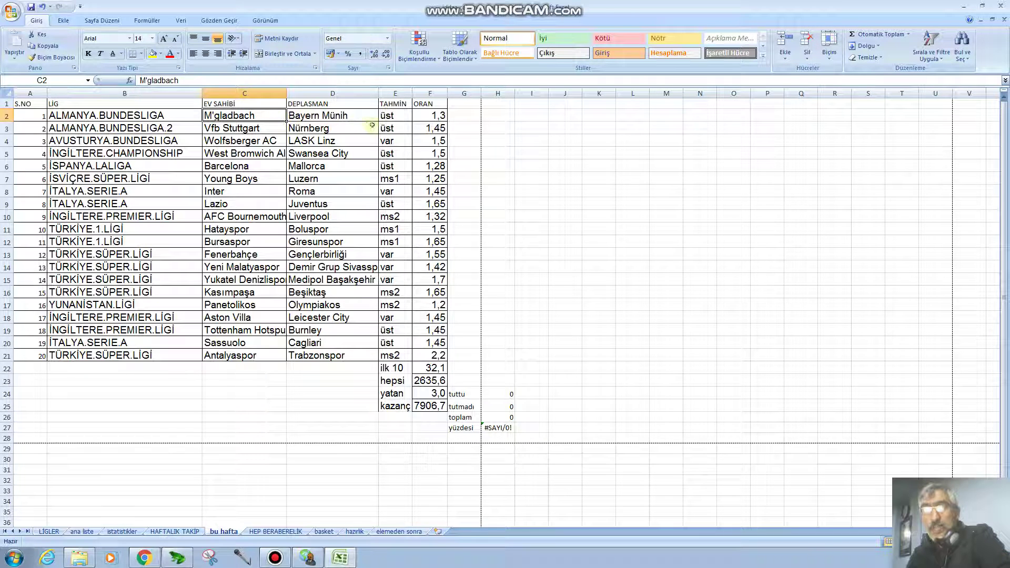
{"action": "left_click", "coordinate": [387, 117]}
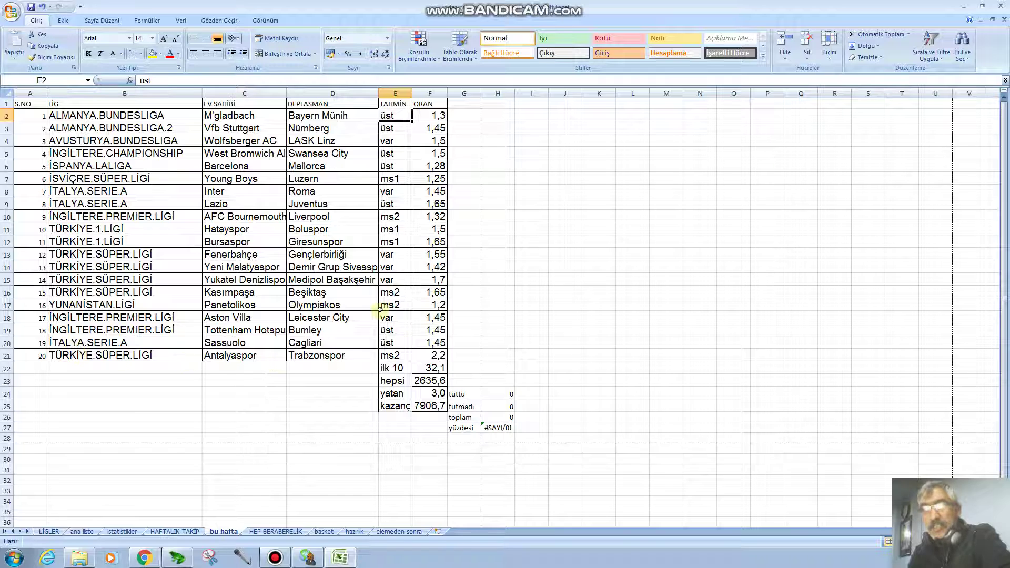
{"action": "left_click", "coordinate": [433, 381]}
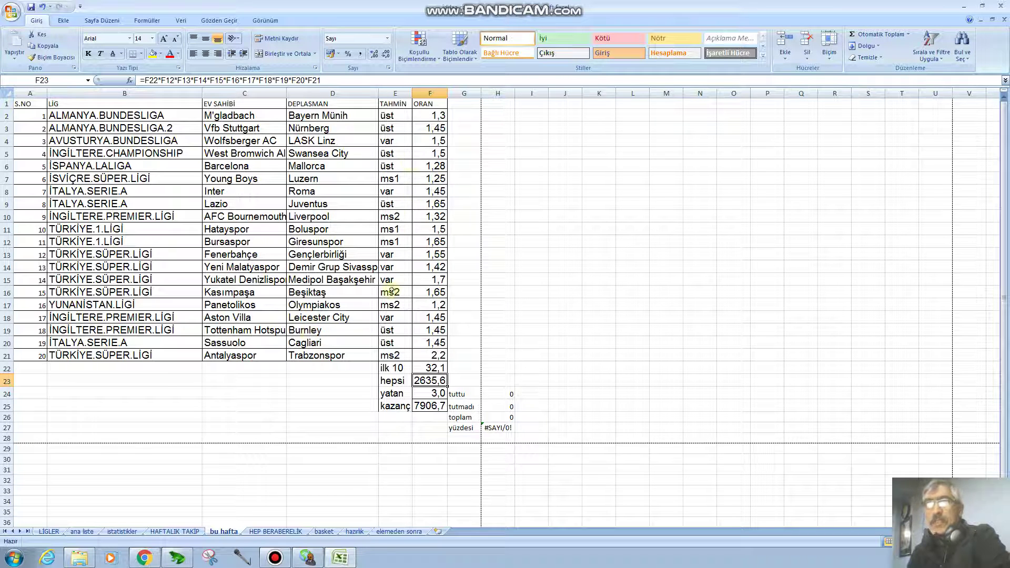
{"action": "left_click", "coordinate": [431, 338]}
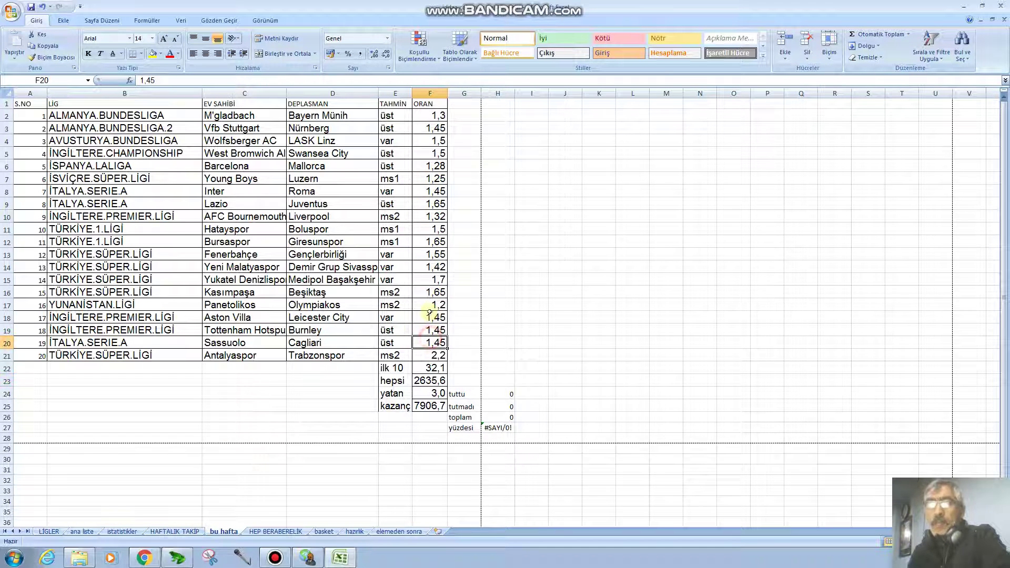
{"action": "left_click", "coordinate": [430, 315]}
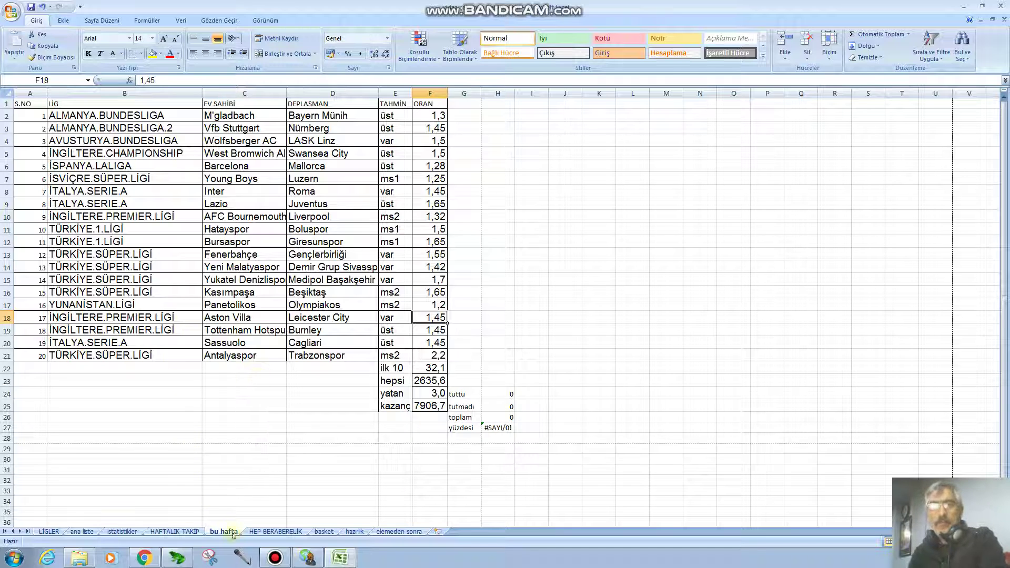
{"action": "left_click", "coordinate": [274, 557]}
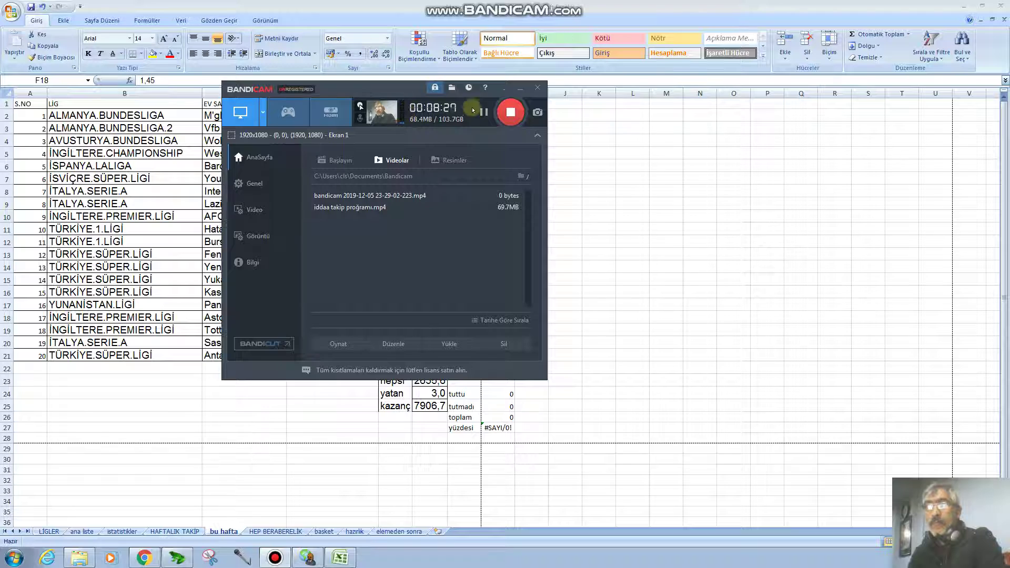